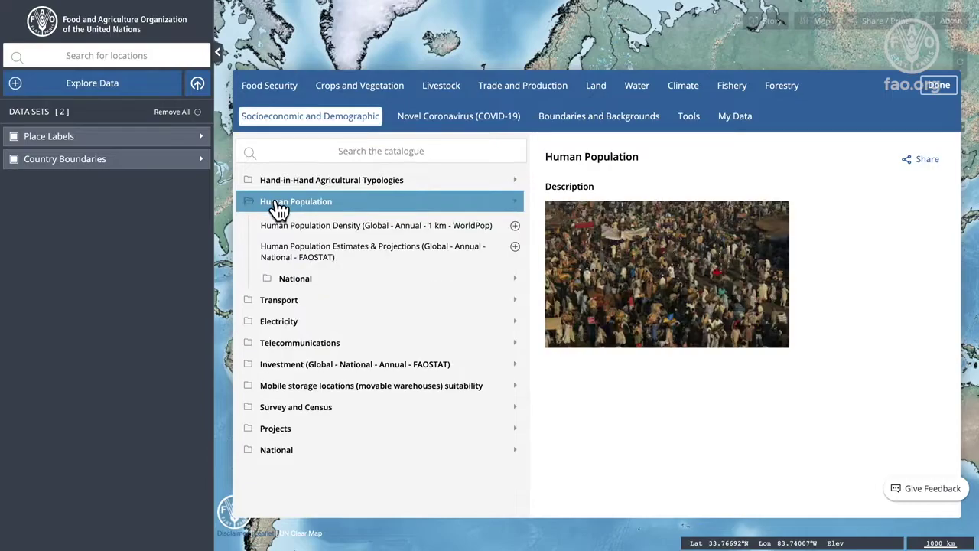
Add the Human Population Estimates & Projections (Global - Annual - National - FAOSTAT) dataset to the map
left_click(280, 259)
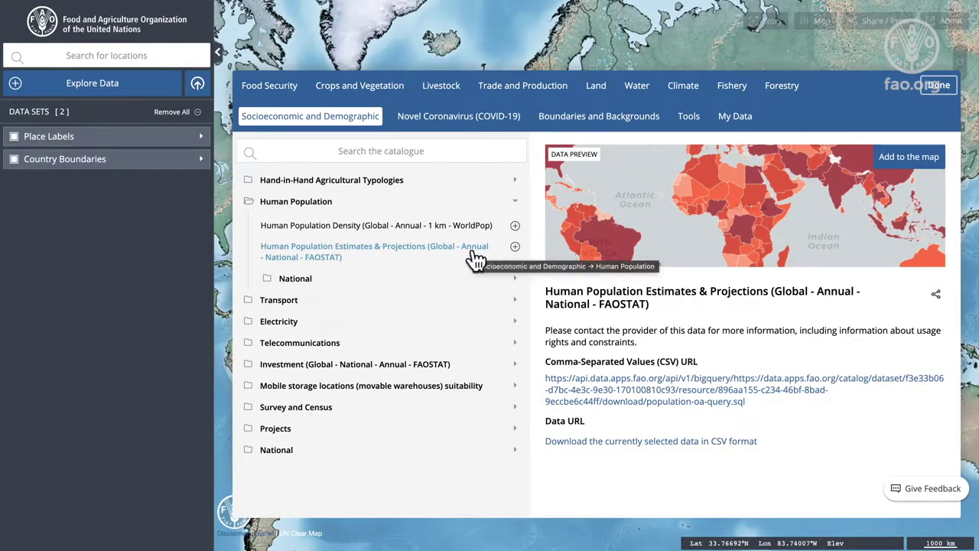
left_click(515, 248)
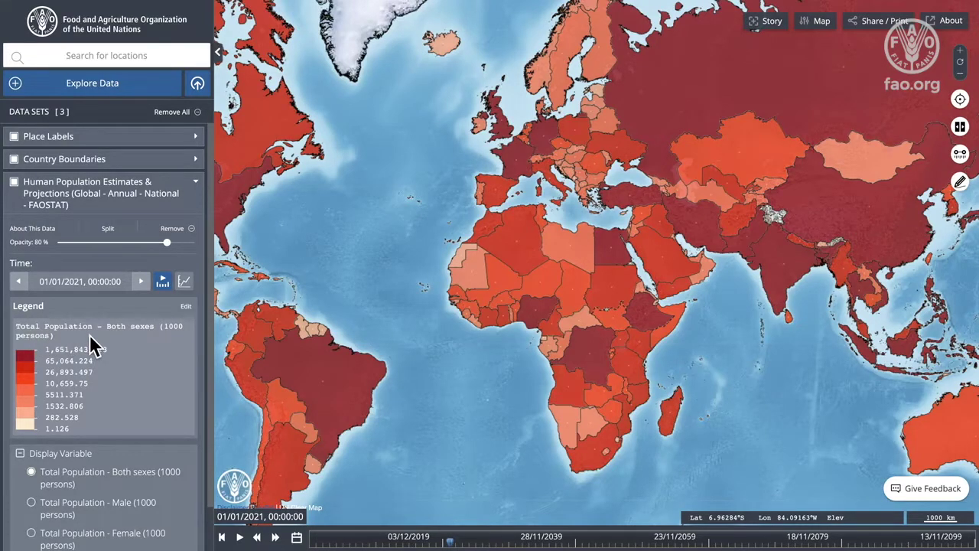
Step the population layer's date back to 01/01/2019, and set it to 01/01/2051
left_click(19, 283)
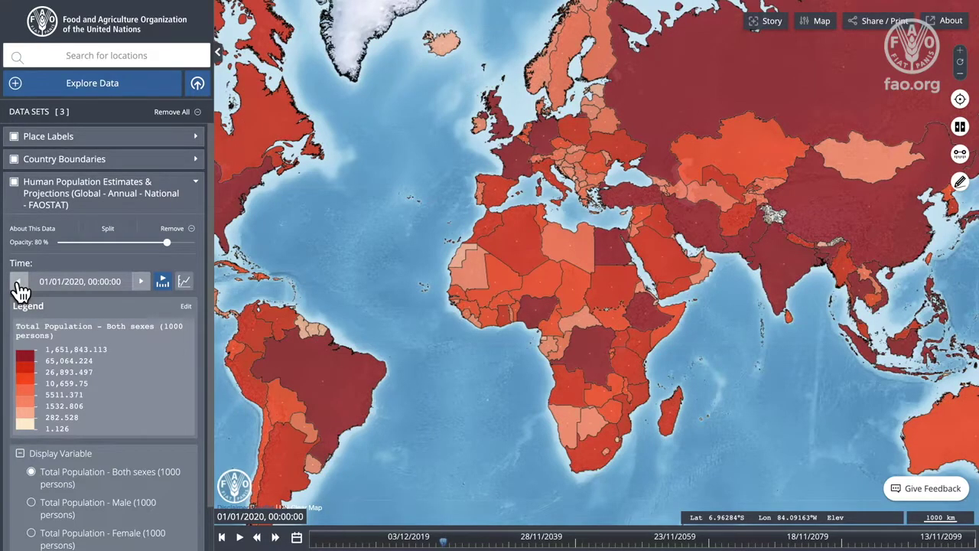
left_click(18, 283)
left_click(80, 281)
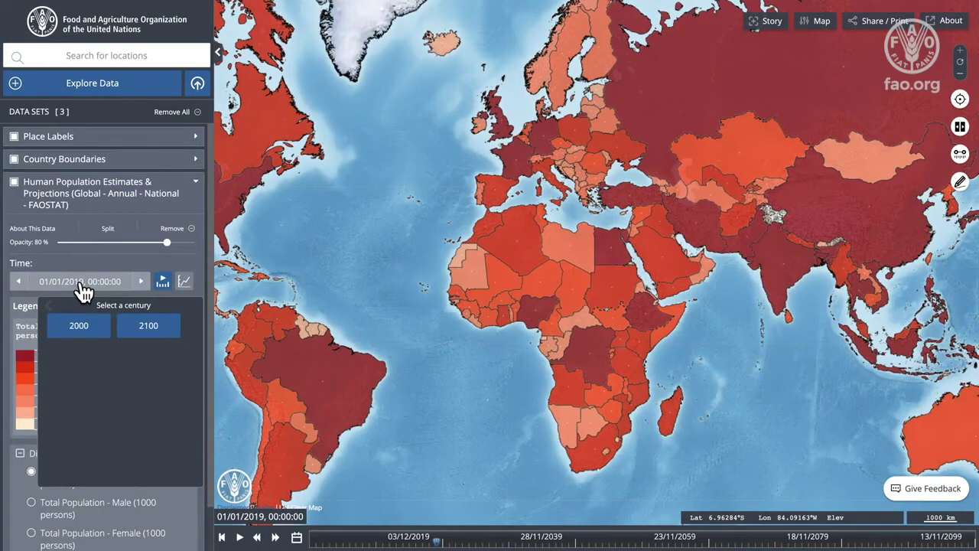
left_click(84, 327)
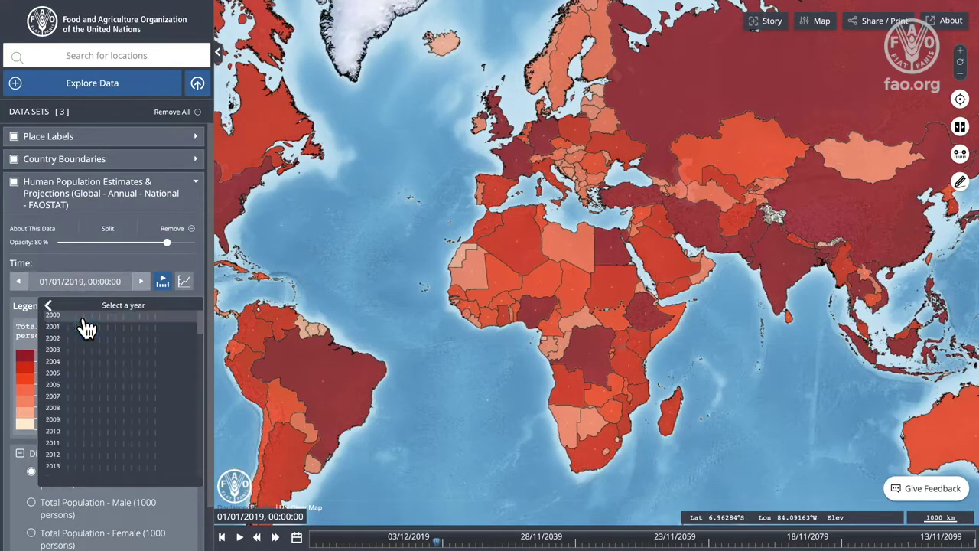
scroll(109, 372, "down", 5)
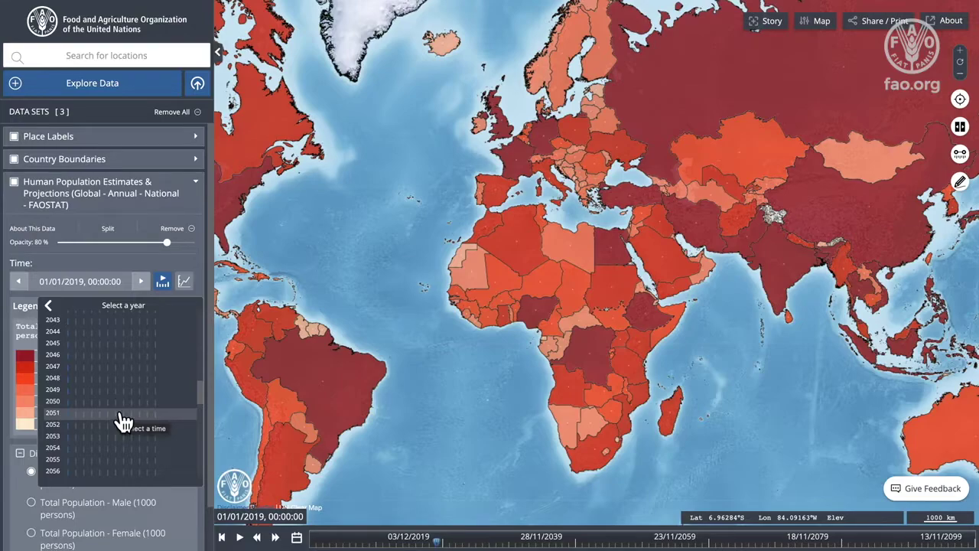
left_click(122, 417)
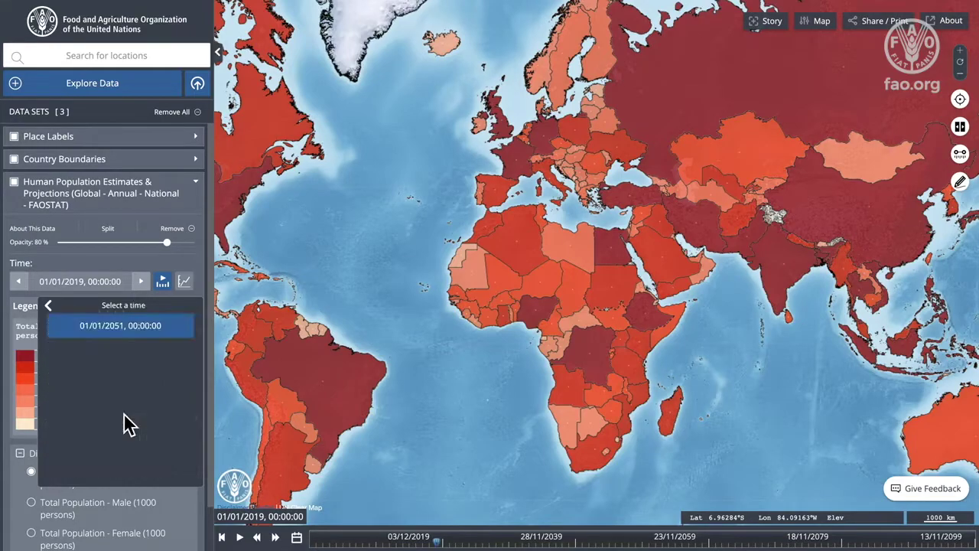
left_click(144, 339)
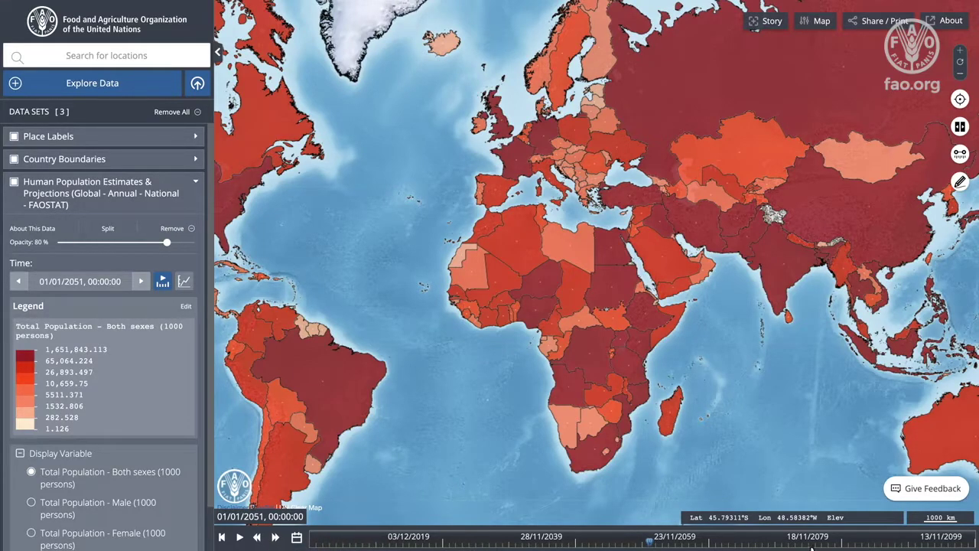
Play the population layer's time animation from 2051 and pause it around 2080
left_click(242, 537)
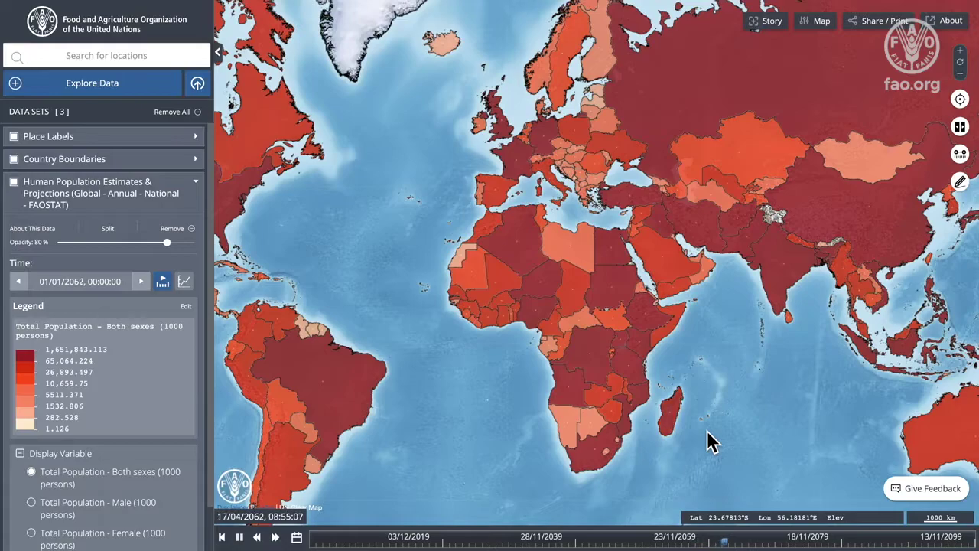
left_click(240, 539)
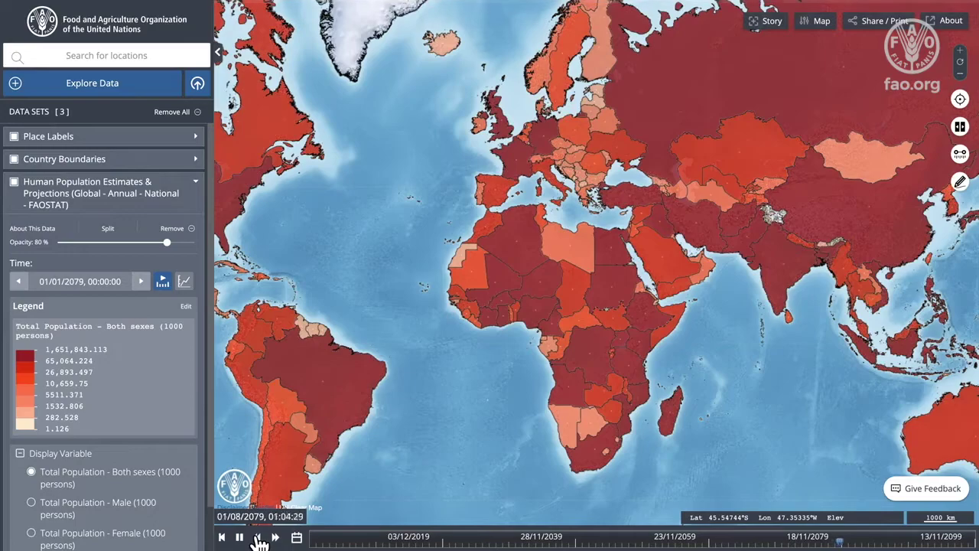
left_click(240, 536)
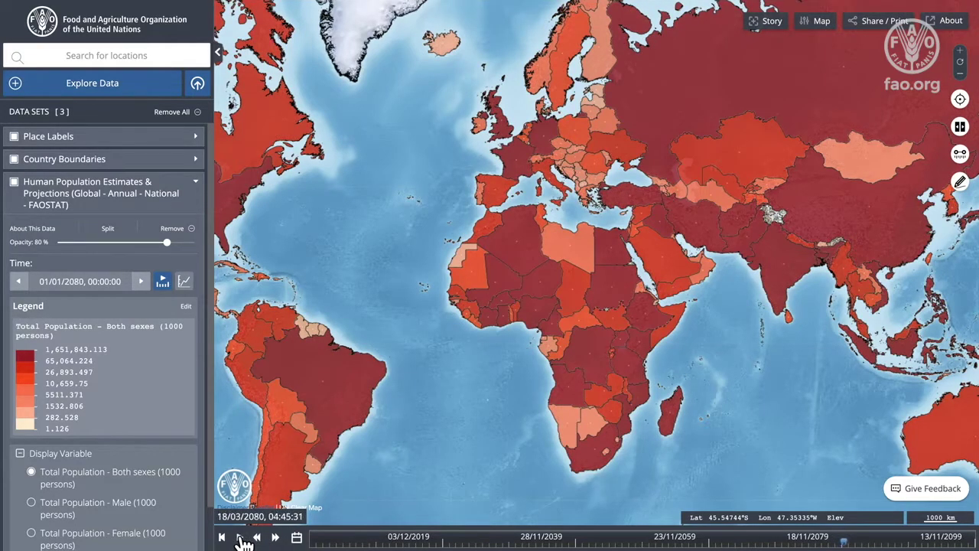
Set the timeline date to Fri Jan 01 2100 00:00:00
left_click(297, 537)
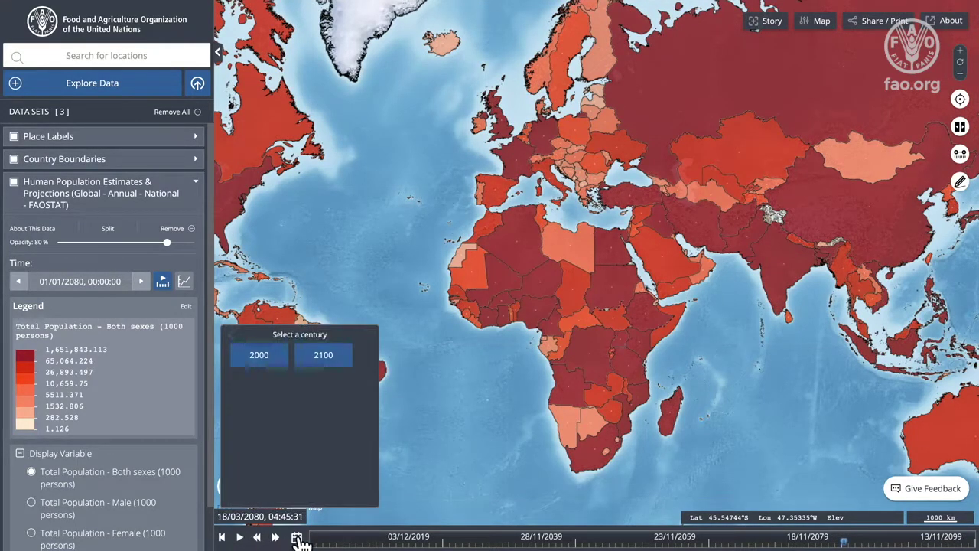
left_click(329, 362)
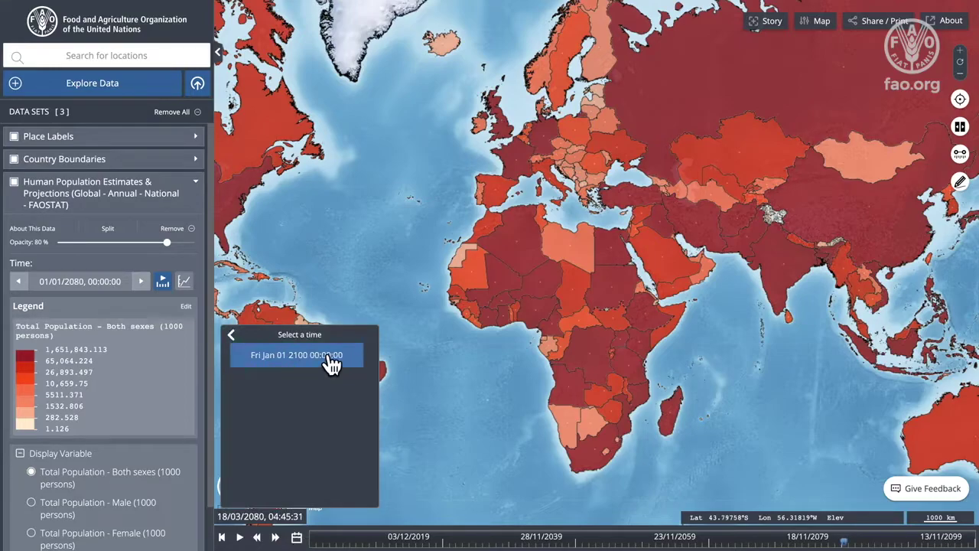
left_click(331, 363)
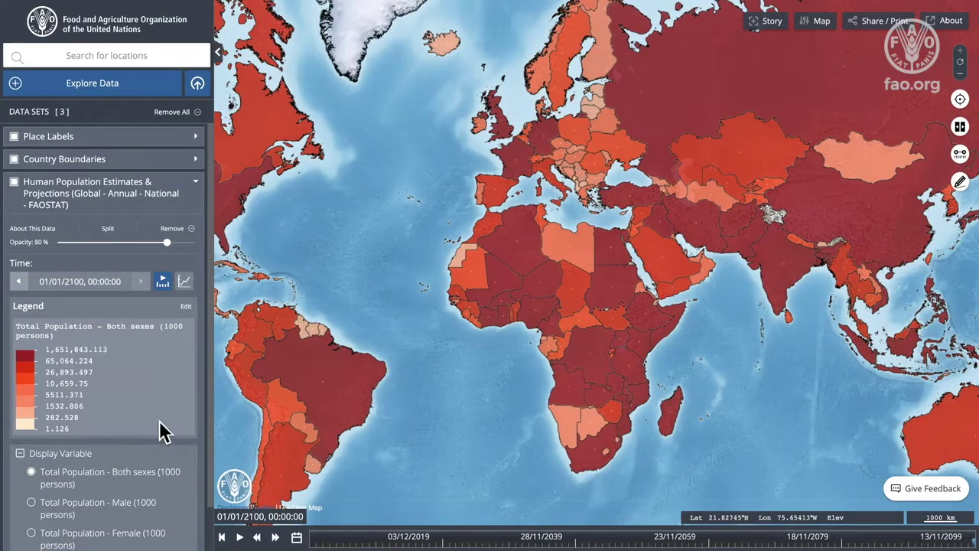
Split the population dataset for comparison and set the date of the copy on the left side to 01/01/2000
left_click(108, 229)
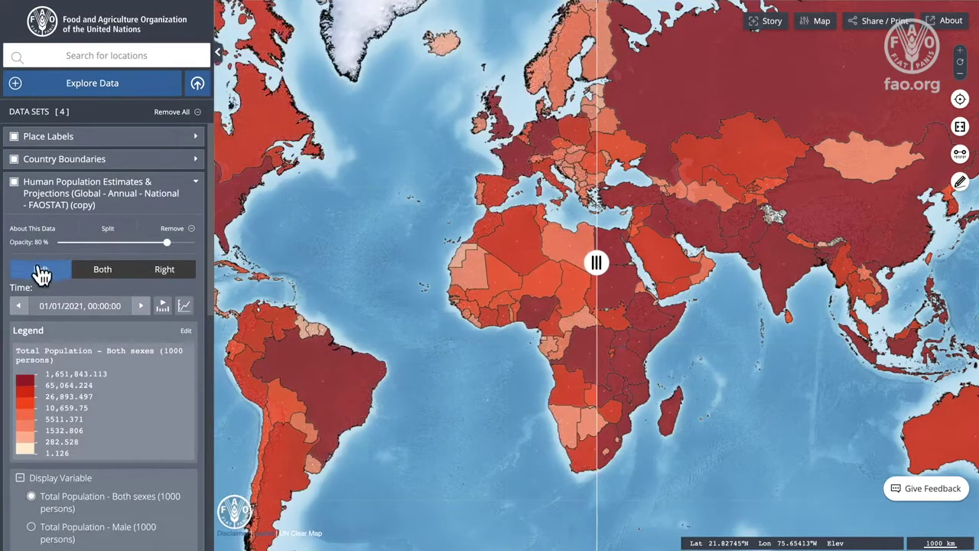
left_click(72, 306)
left_click(73, 354)
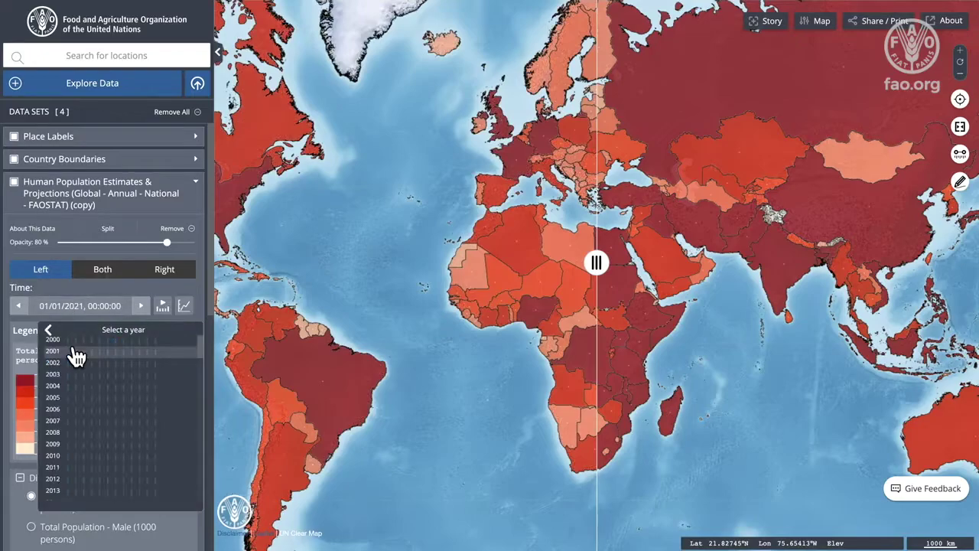
left_click(88, 341)
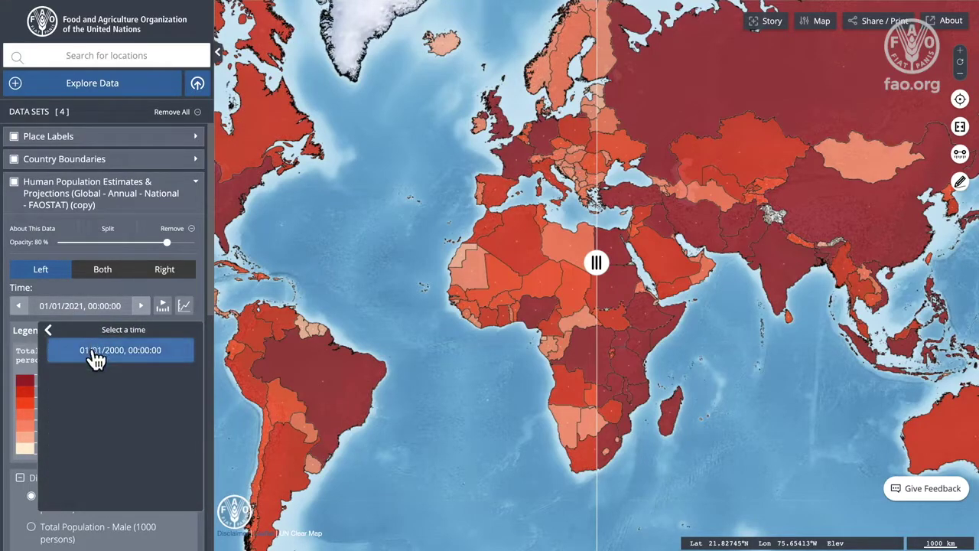
left_click(93, 352)
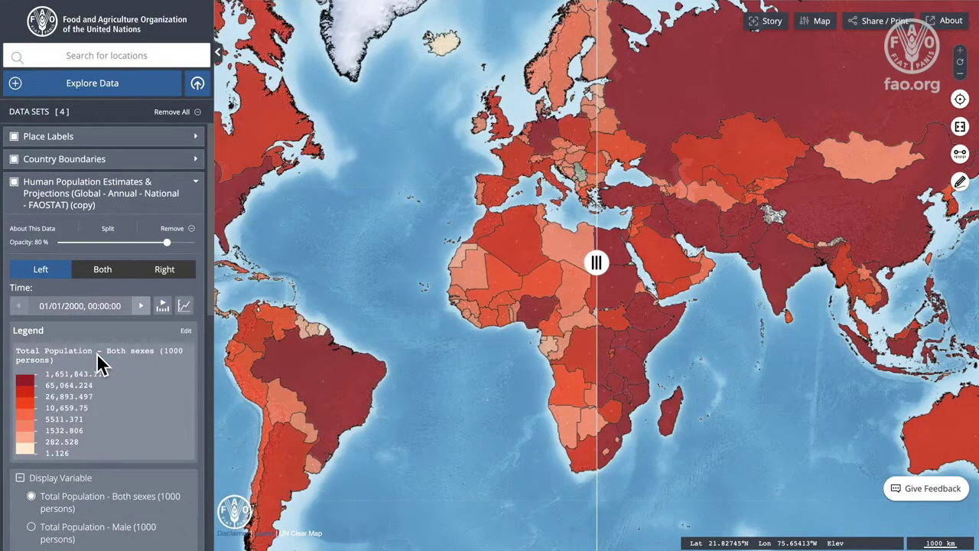
Compare the 2000 and 2100 population maps by shifting the split divider across Africa, and collapse the copied layer's details
left_click_drag(596, 262, 543, 303)
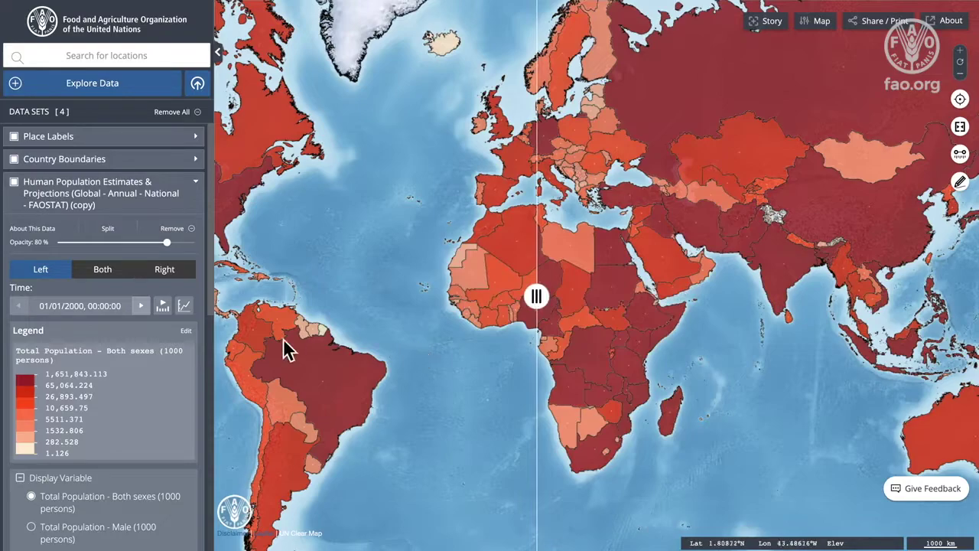
left_click(196, 182)
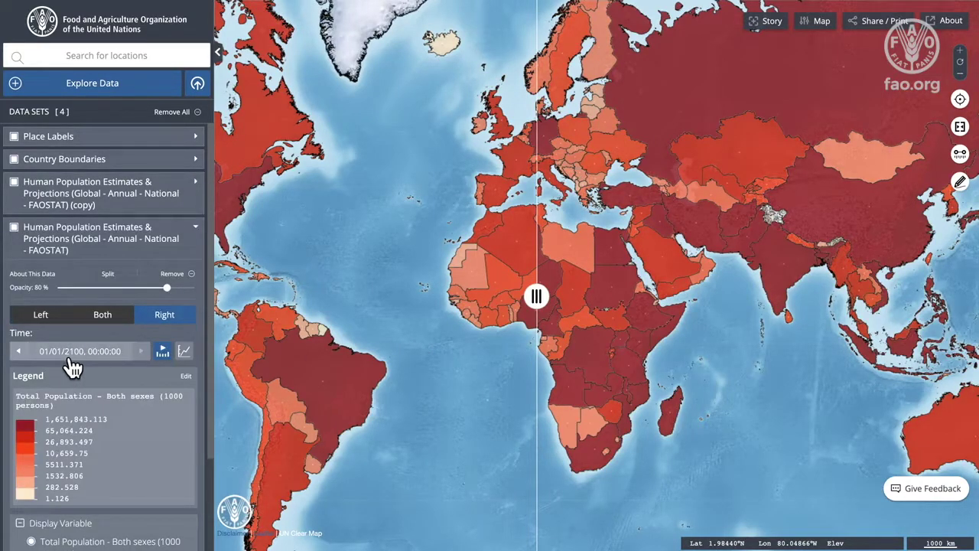
left_click_drag(536, 296, 547, 327)
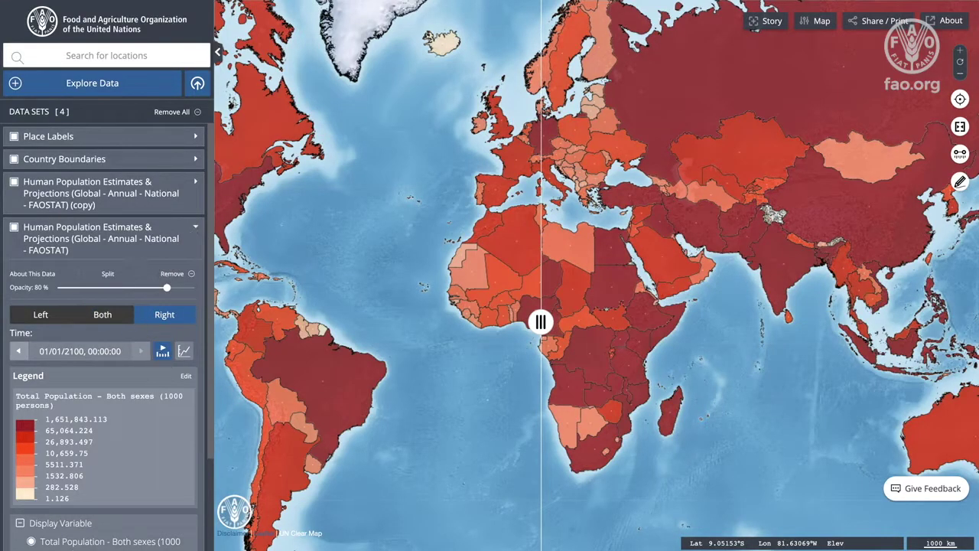
Turn off the split view and remove the original population dataset, keeping only its copy
left_click(960, 128)
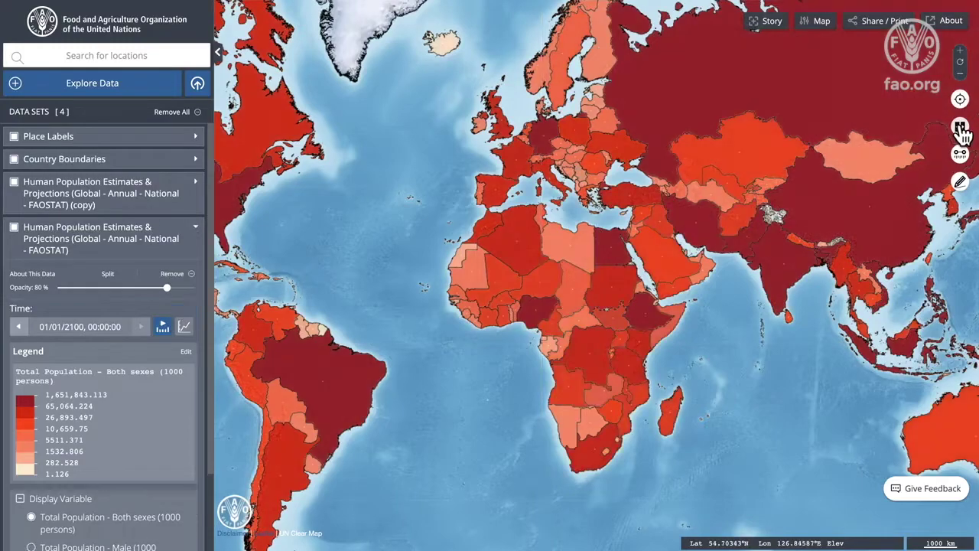
left_click(174, 274)
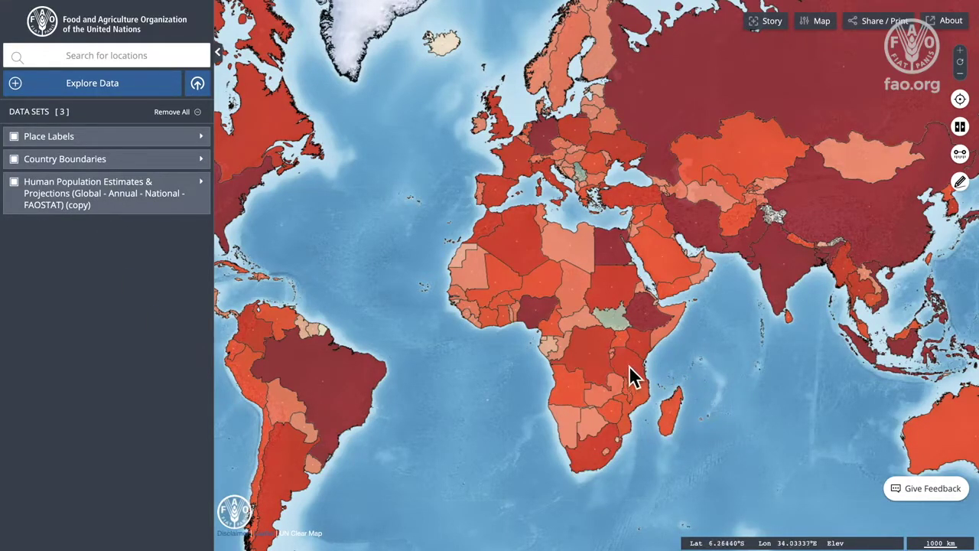
Open Kenya's population feature information on the map and expand its total population evolution into a full chart
scroll(629, 371, "up", 2)
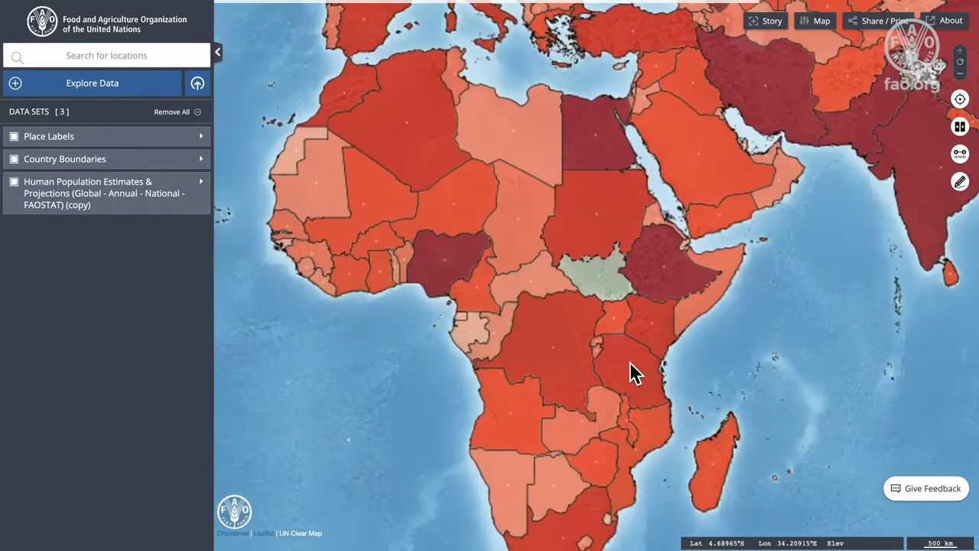
scroll(629, 371, "up", 3)
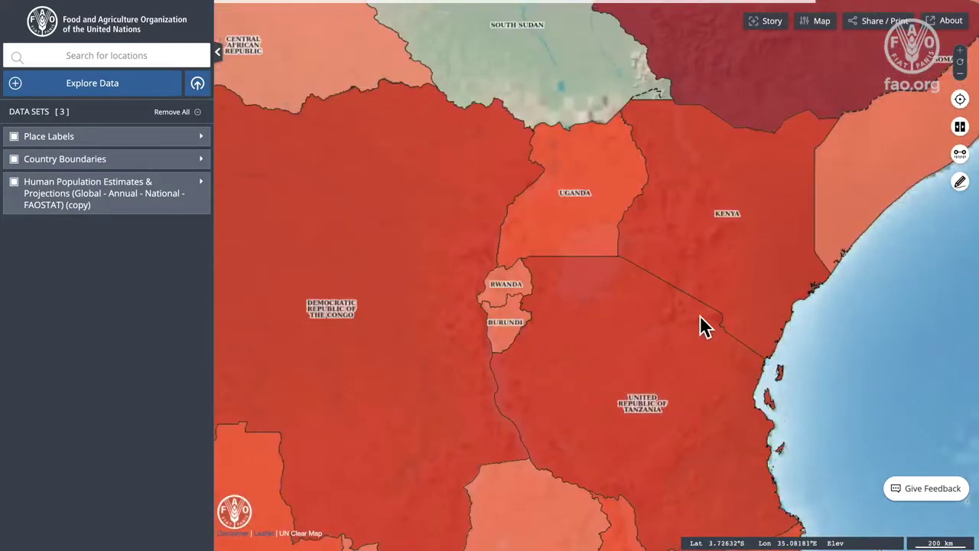
left_click(717, 259)
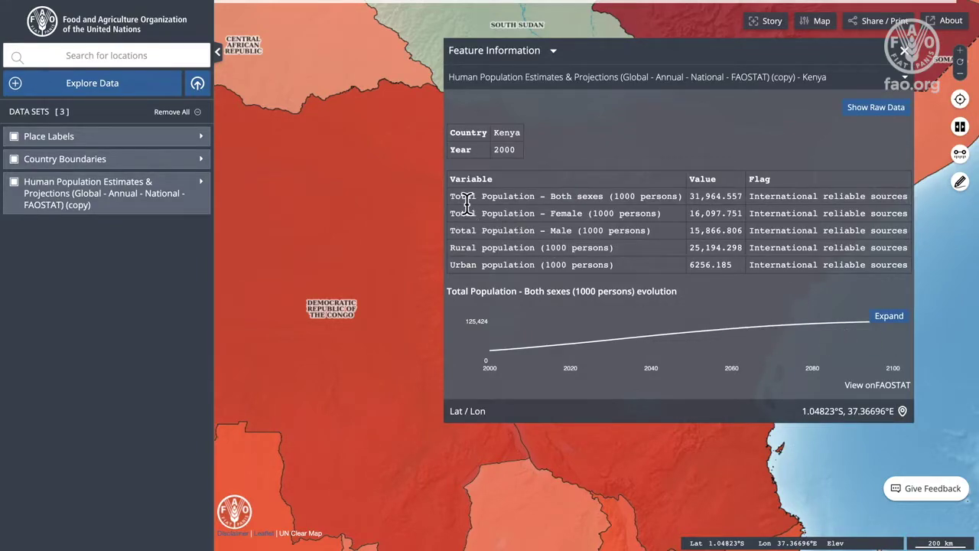
left_click(889, 316)
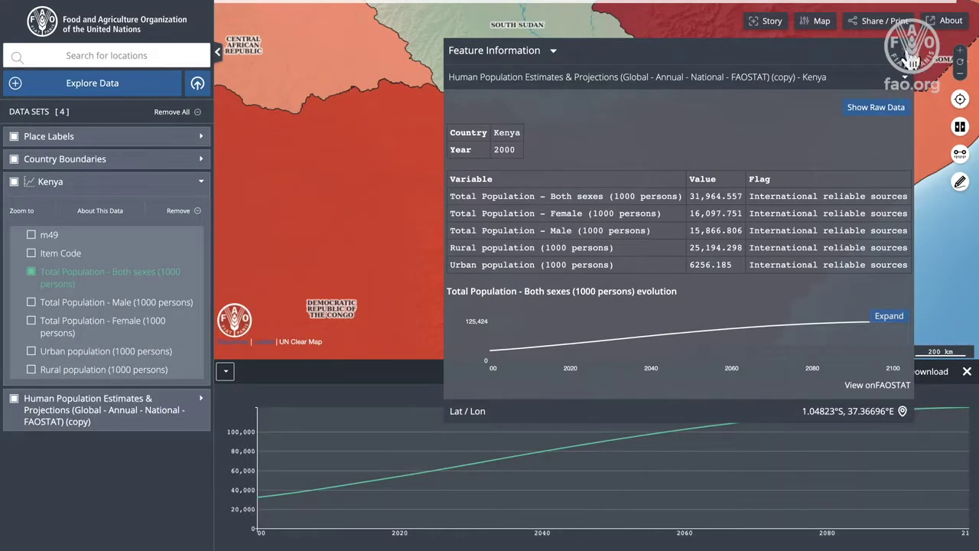
left_click(907, 53)
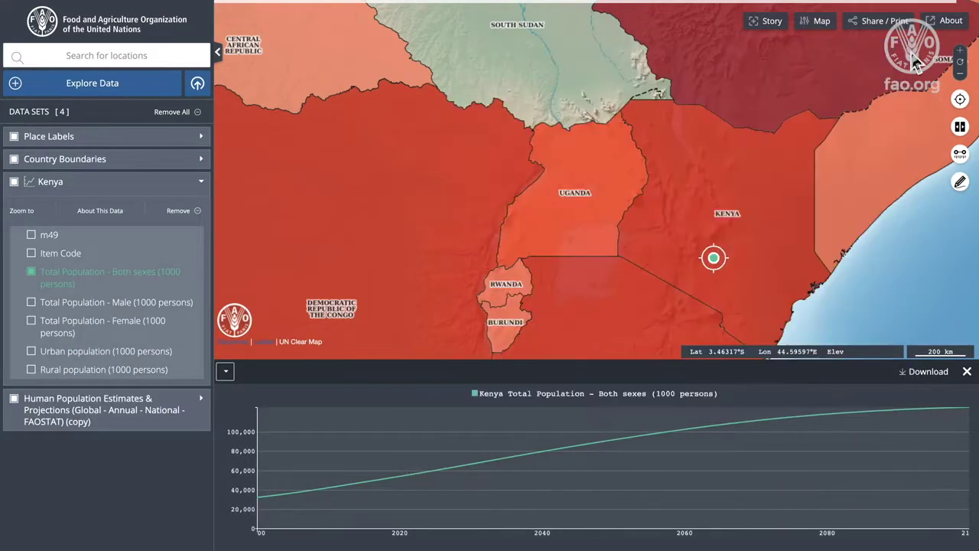
Add Uganda's total population evolution to the chart from its feature information
left_click(549, 223)
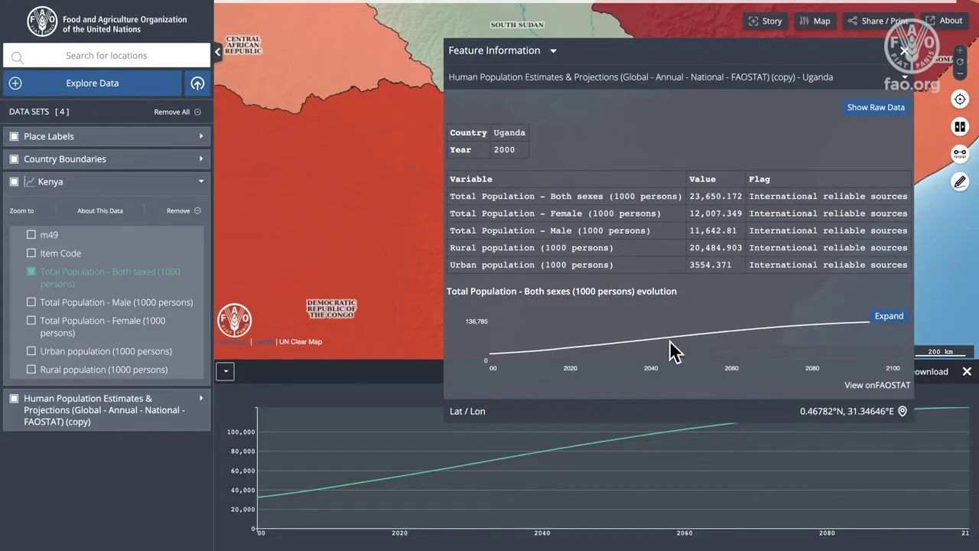
left_click(890, 317)
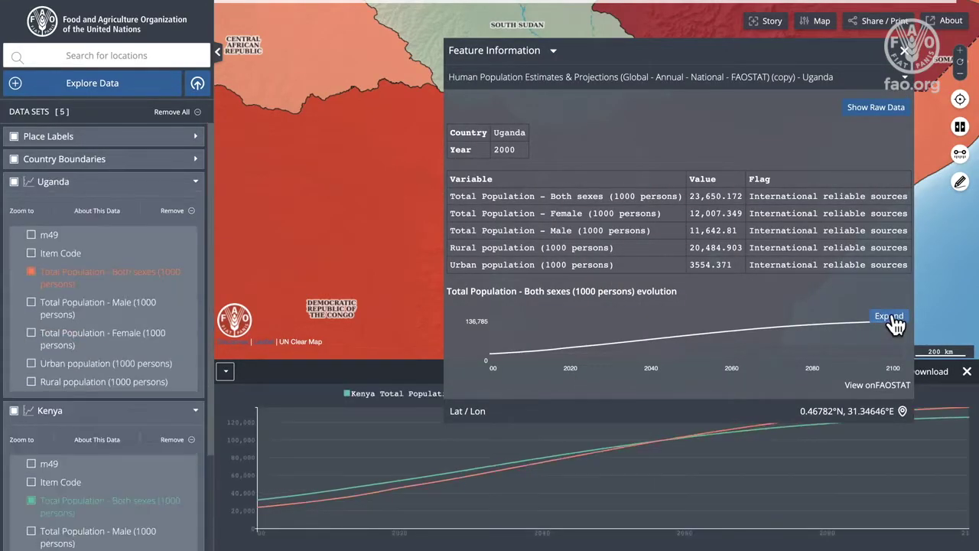
left_click(904, 50)
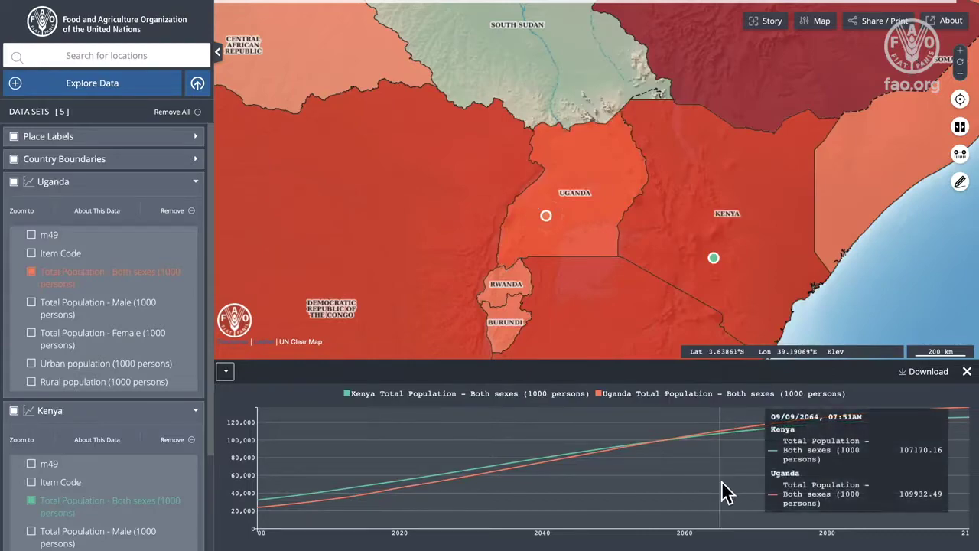
Add the United Republic of Tanzania's total population evolution to the chart and inspect the values along the three countries' curves
left_click(608, 315)
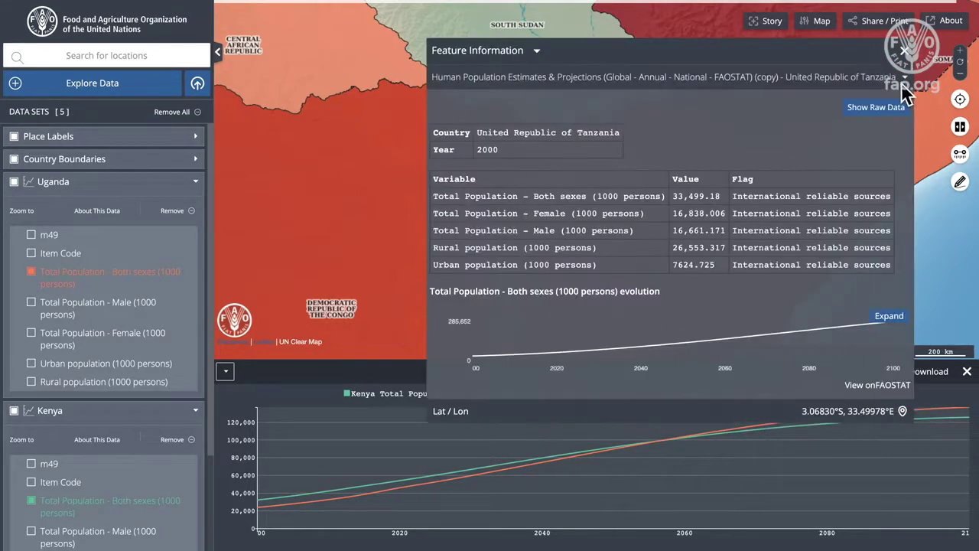
left_click(887, 318)
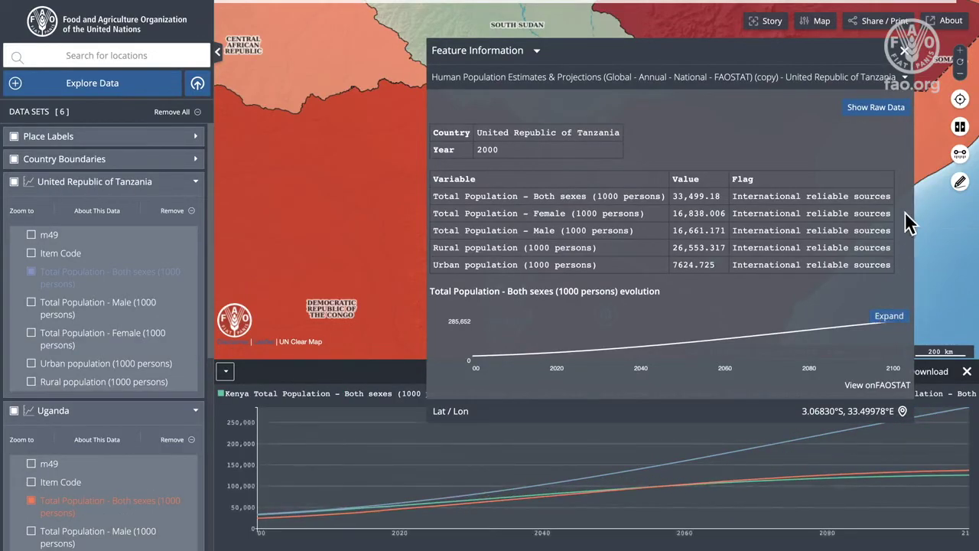
left_click(904, 50)
mouse_move(734, 464)
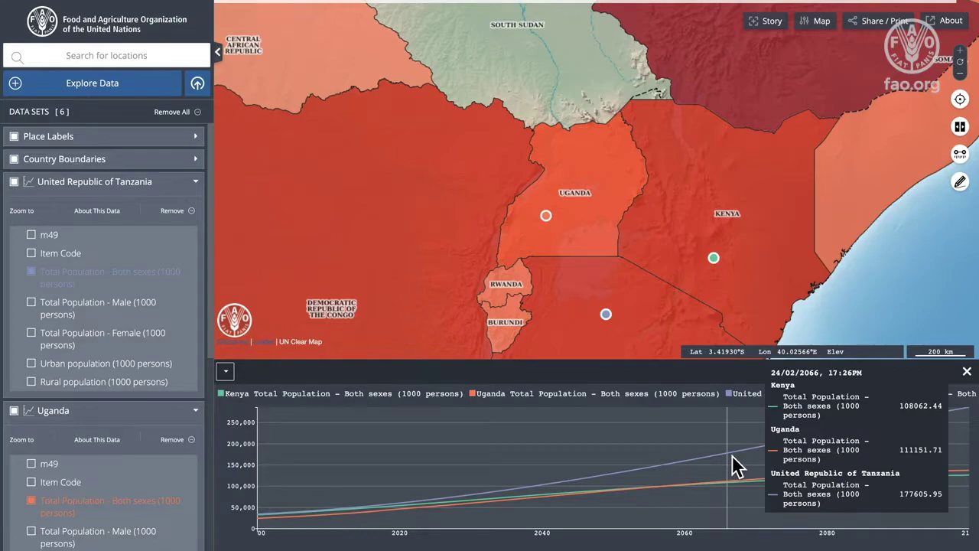
mouse_move(940, 426)
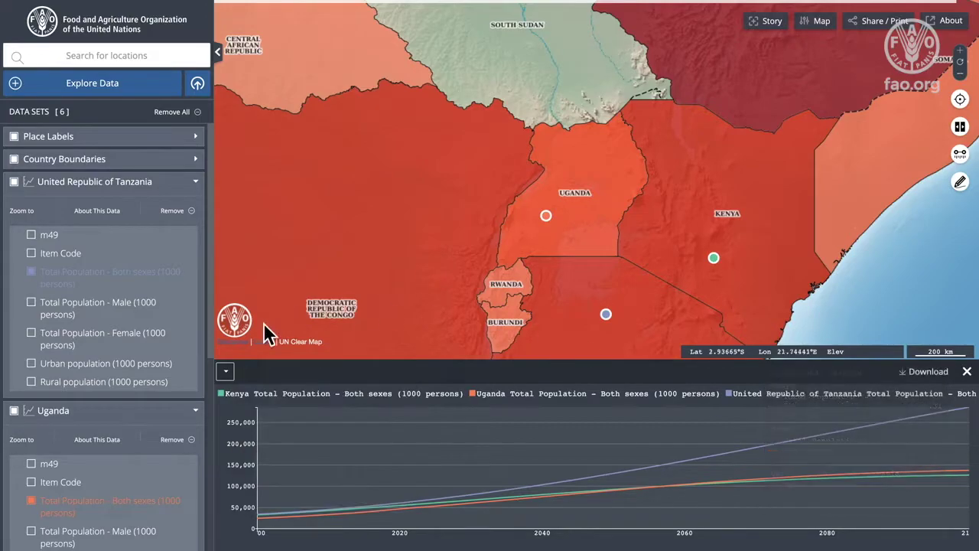
Remove the Kenya, Uganda and United Republic of Tanzania chart datasets from the workbench
left_click(172, 442)
left_click(174, 442)
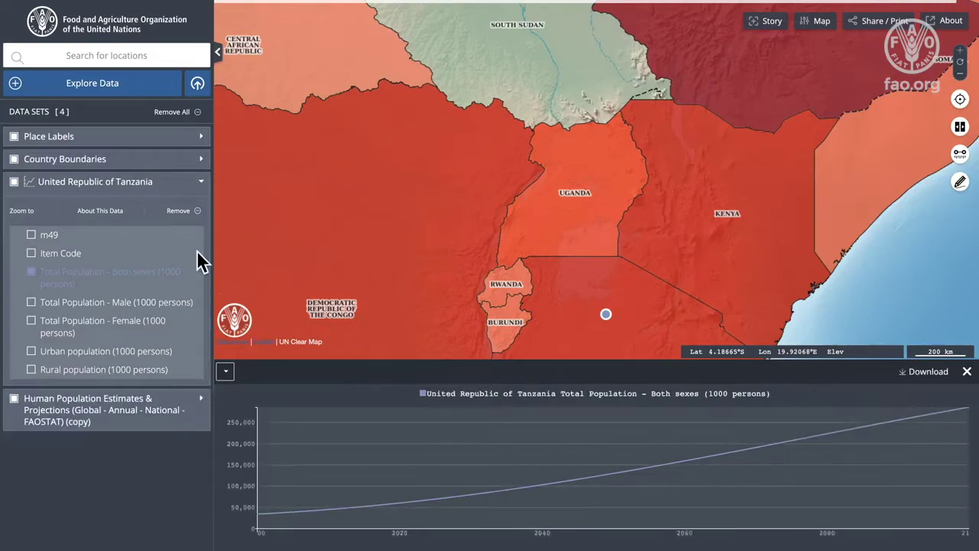
left_click(181, 211)
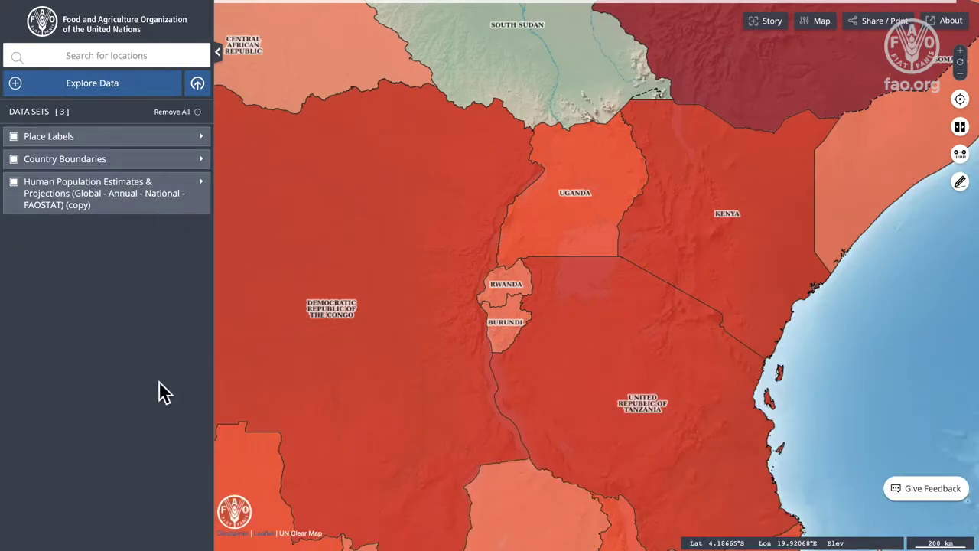
Preview the Human Population Density (Global - Annual - 1 km - WorldPop) dataset in the catalogue and add it to the map
left_click(127, 86)
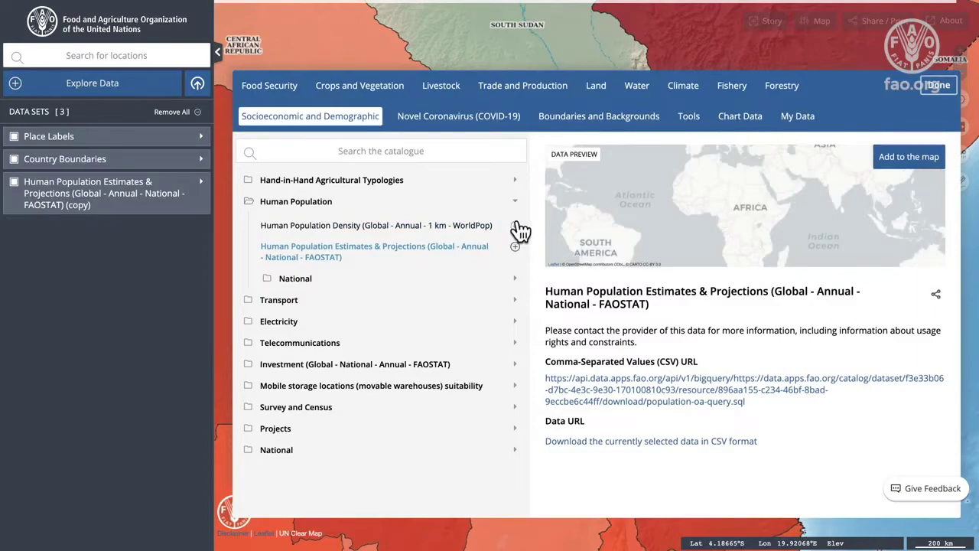
left_click(374, 234)
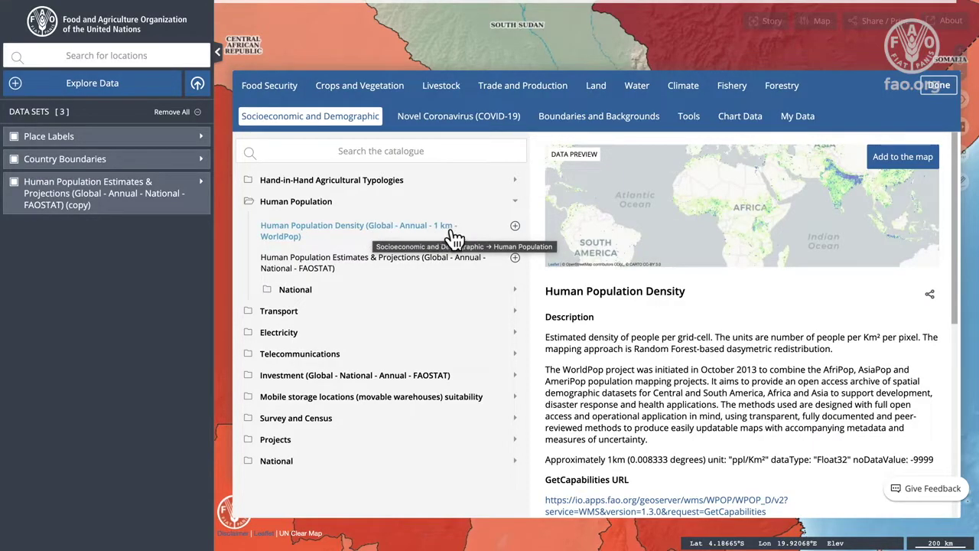
left_click(515, 228)
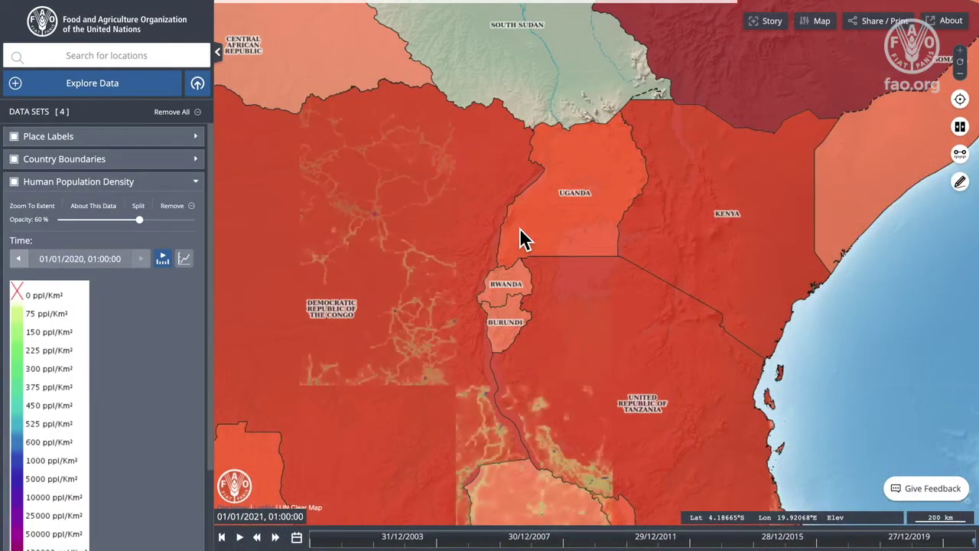
Set the opacity of the Human Population Estimates & Projections copy to 0 %
left_click(198, 182)
left_click(201, 204)
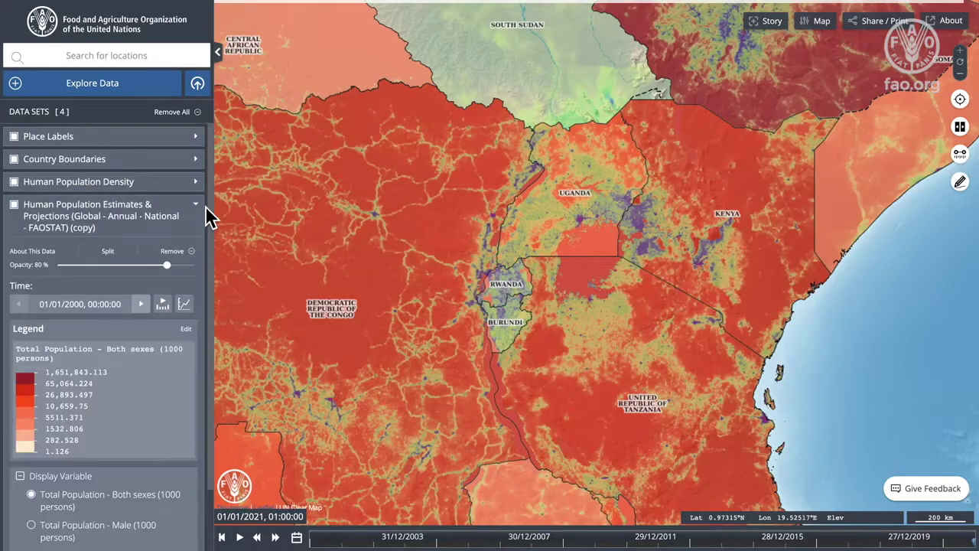
left_click_drag(167, 261, 55, 267)
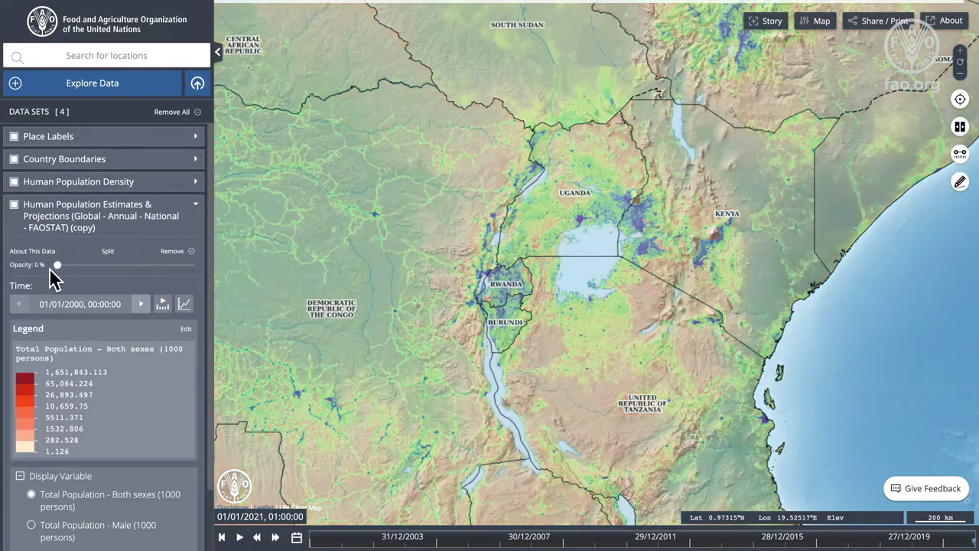
left_click(196, 208)
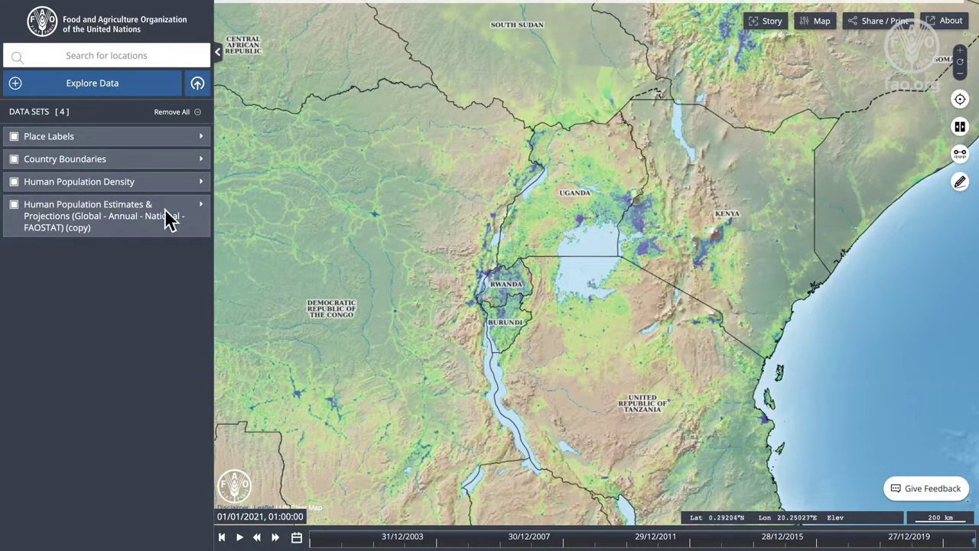
Review the Human Population Density legend, focus the map on southwestern Kenya and set the density layer's opacity to 100 %
left_click(200, 190)
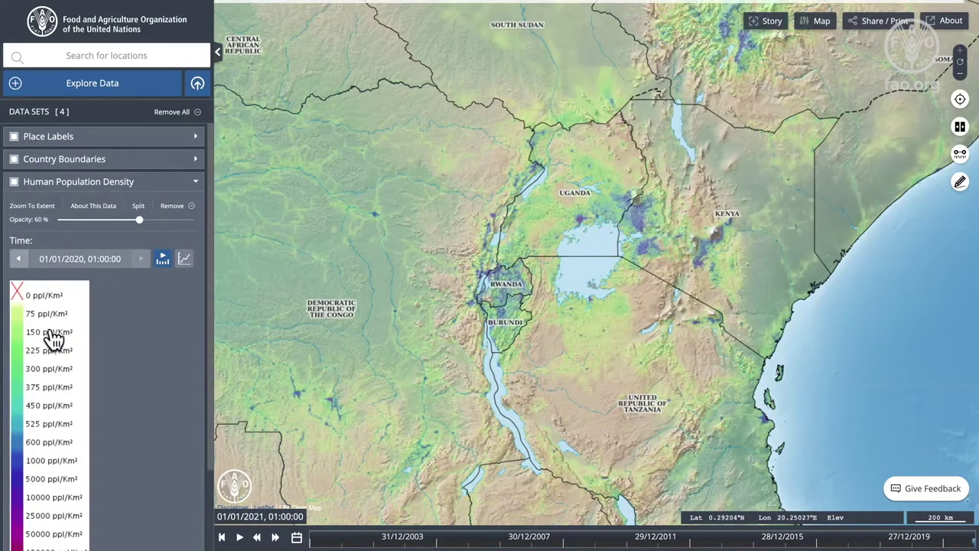
scroll(55, 333, "down", 2)
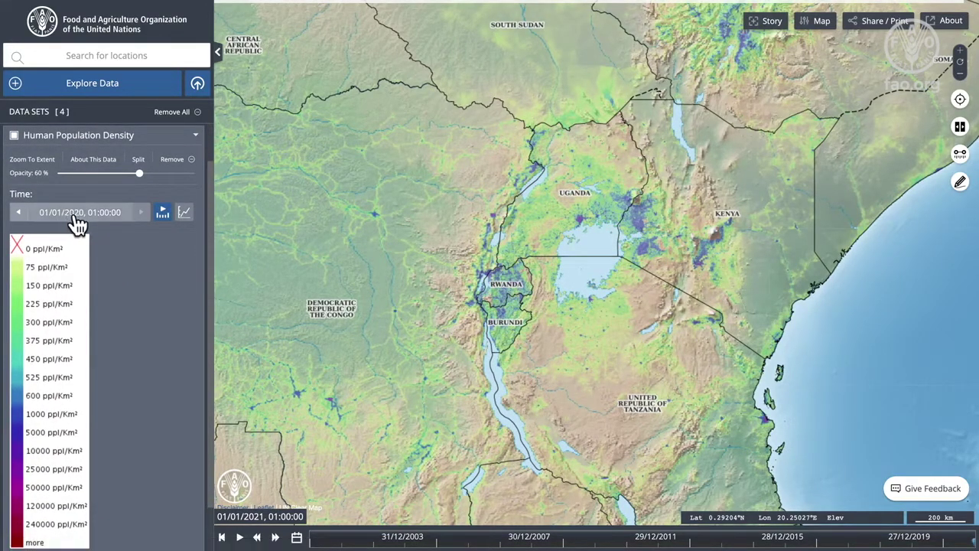
scroll(60, 298, "down", 1)
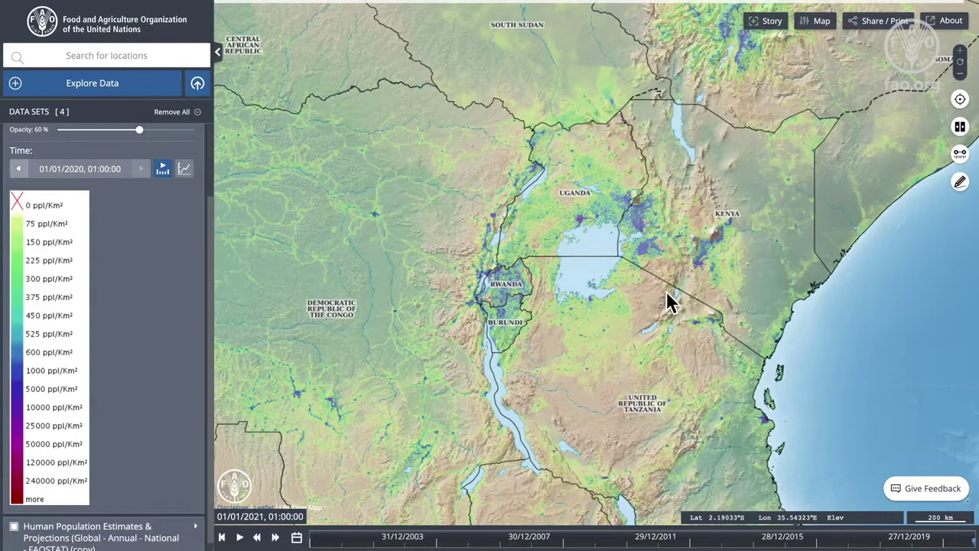
scroll(666, 301, "up", 1)
scroll(666, 292, "up", 1)
left_click_drag(732, 262, 492, 426)
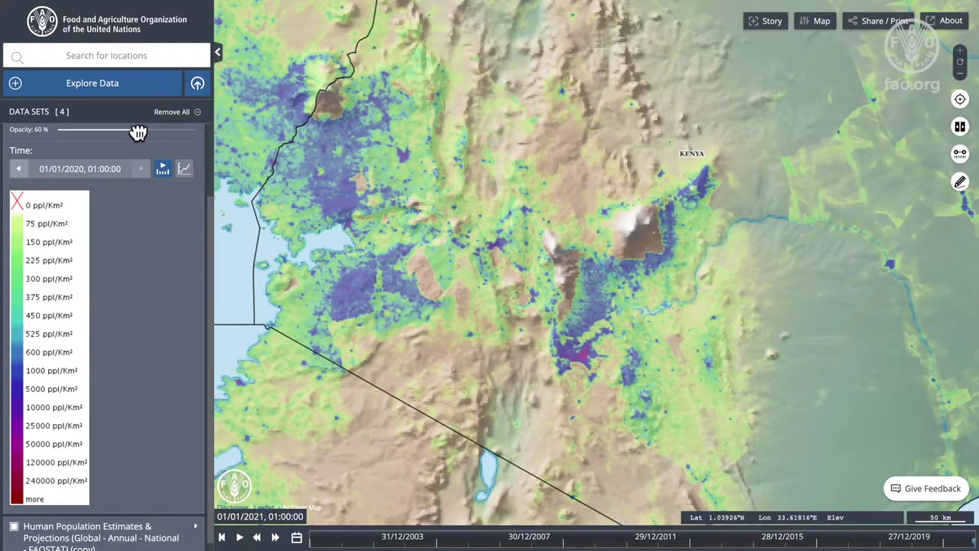
left_click_drag(139, 130, 229, 145)
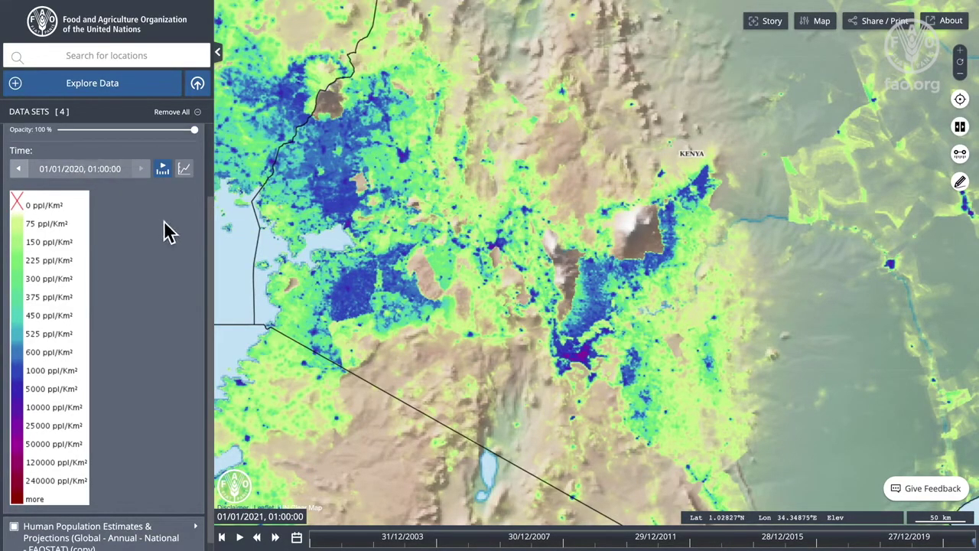
Split Human Population Density, set the copy's date to 01/01/2000, and shift the map divider westward to compare it with 2020
scroll(164, 252, "up", 2)
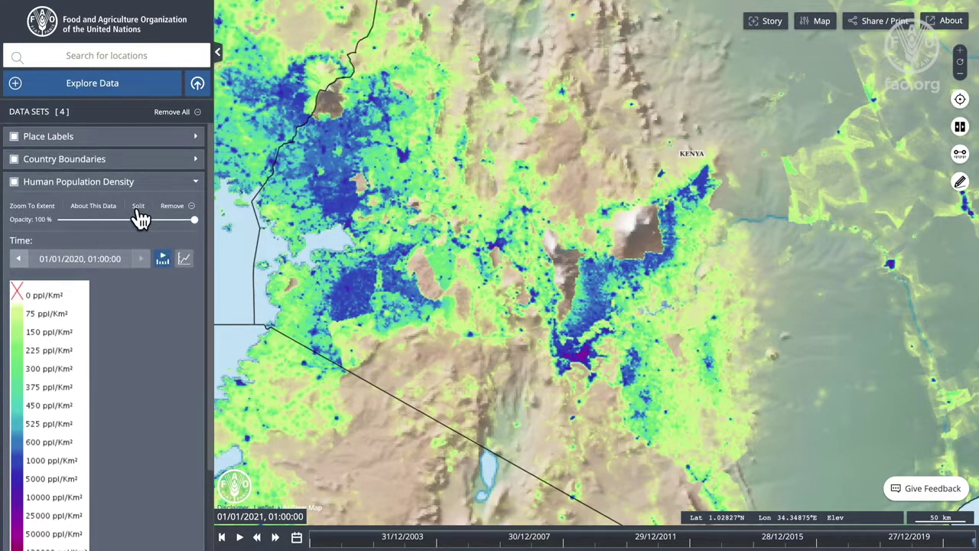
left_click(138, 208)
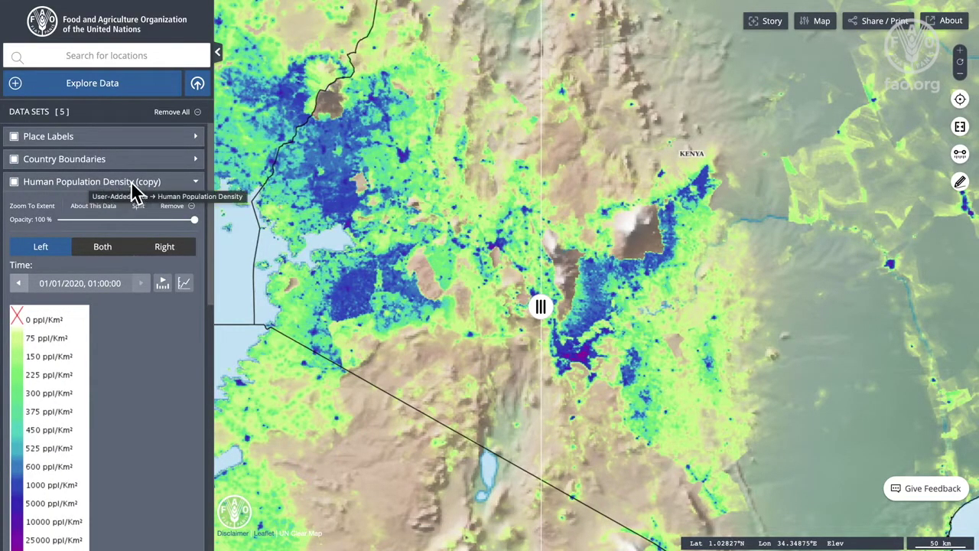
left_click(62, 284)
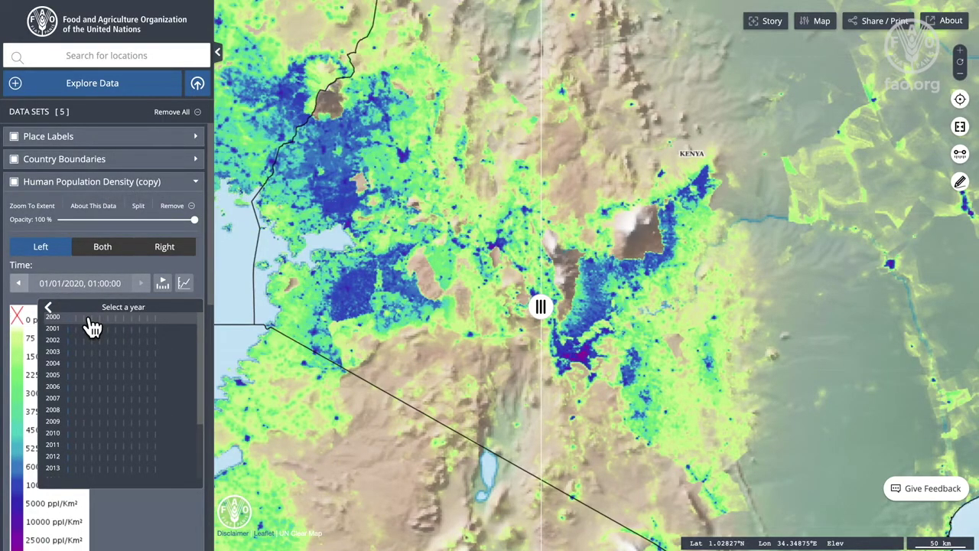
left_click(89, 318)
left_click(99, 329)
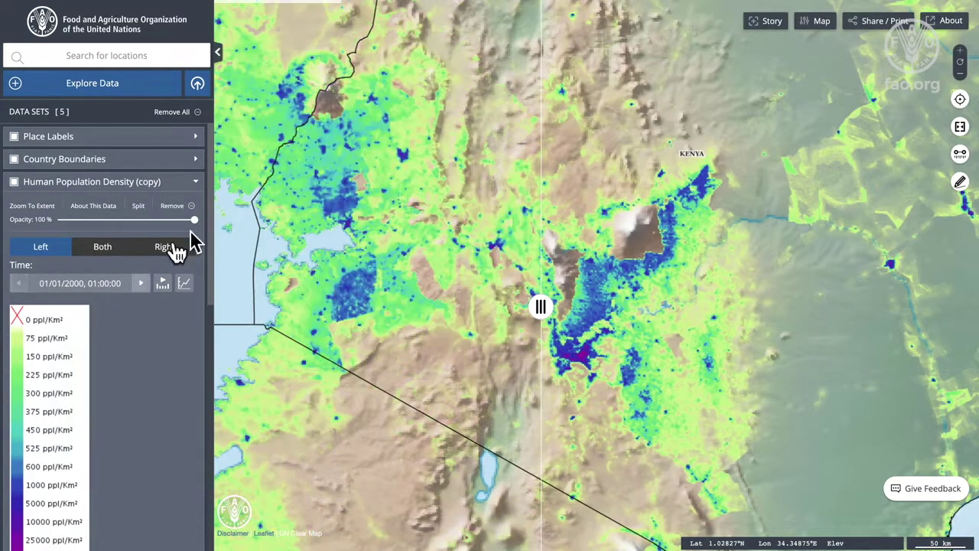
left_click(195, 181)
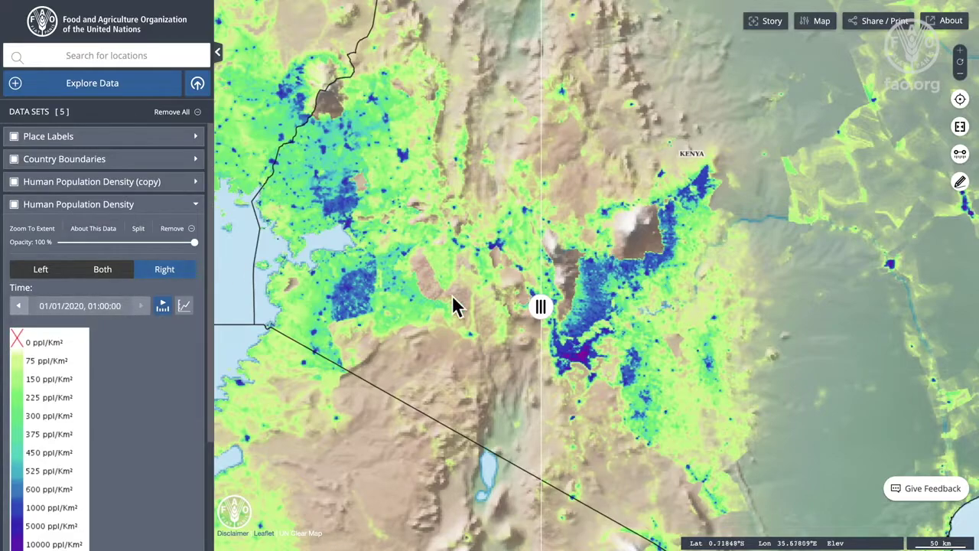
left_click_drag(547, 307, 458, 349)
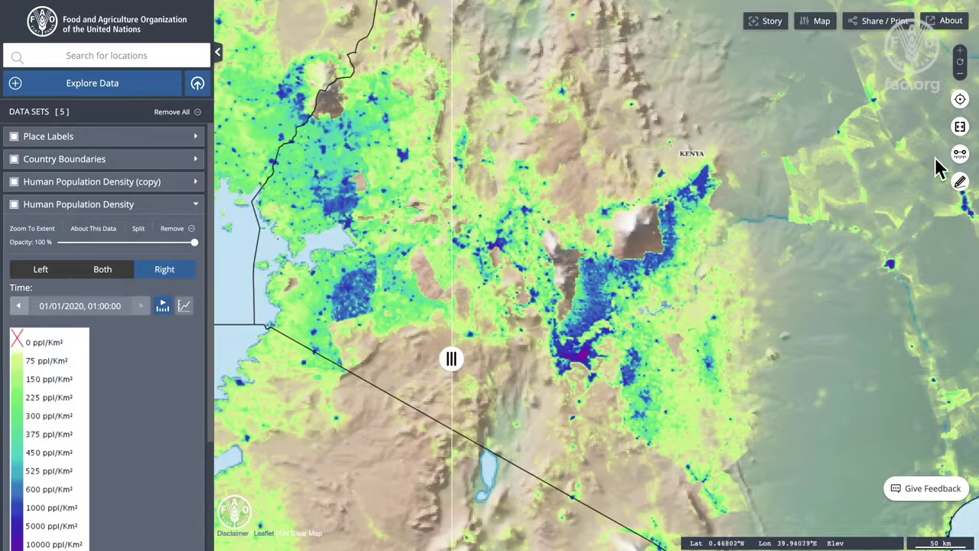
Remove the Human Population Density copy and turn off the split view
left_click(194, 185)
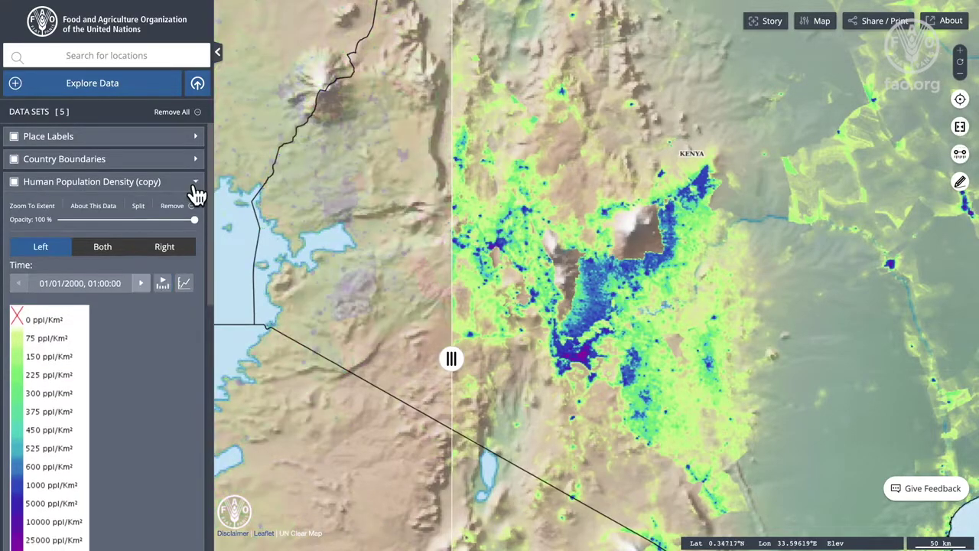
left_click(175, 206)
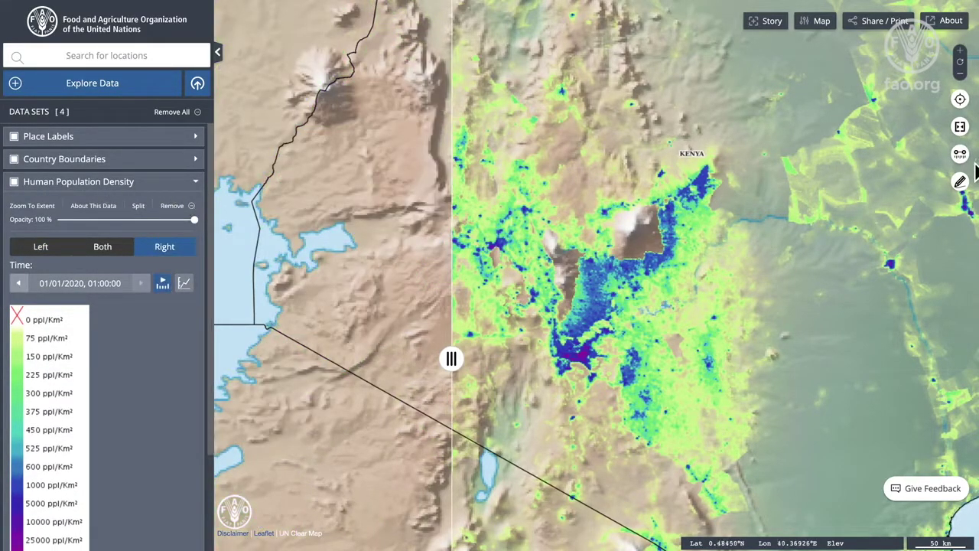
left_click(962, 129)
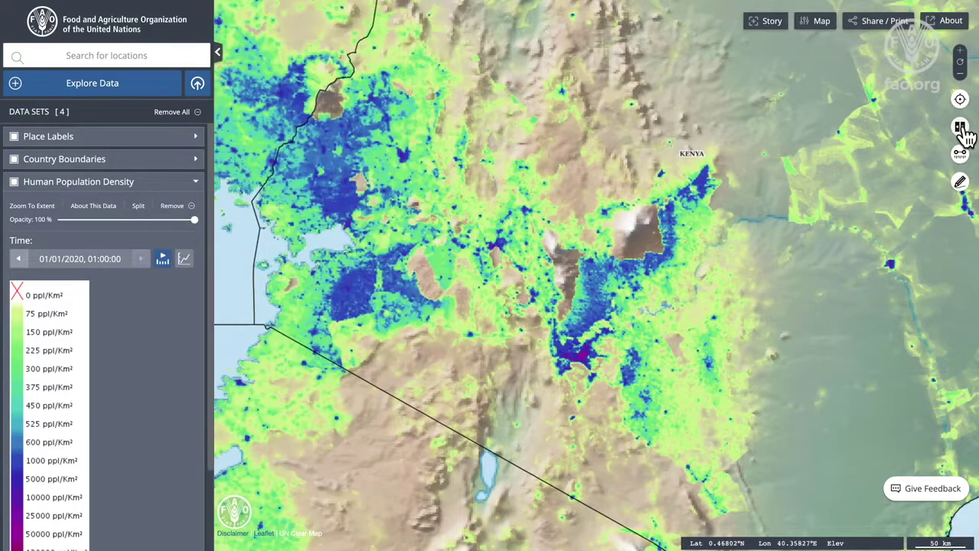
Check the population density value at the dense cluster in southern Kenya through its feature information, and close the information
left_click_drag(516, 277, 651, 262)
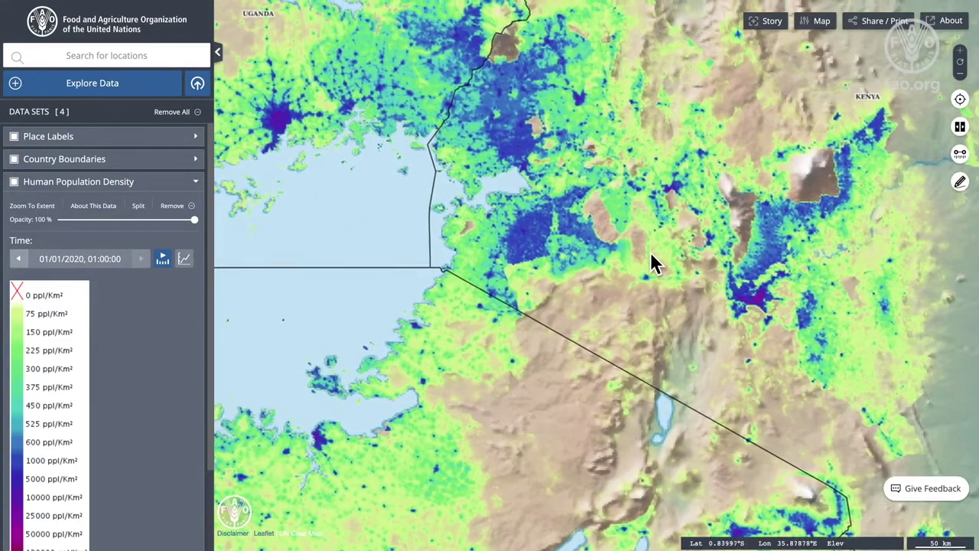
left_click(758, 300)
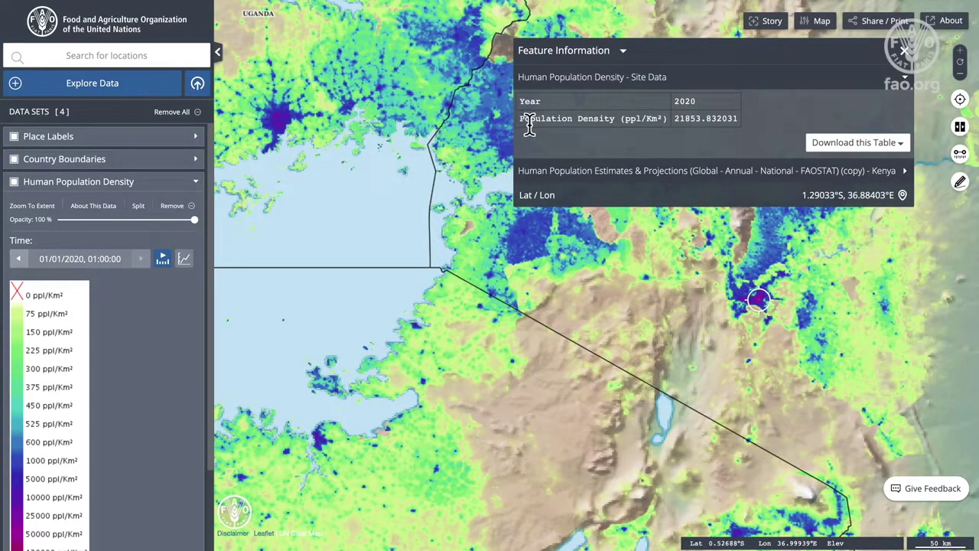
left_click_drag(529, 125, 767, 131)
left_click(673, 152)
left_click(904, 51)
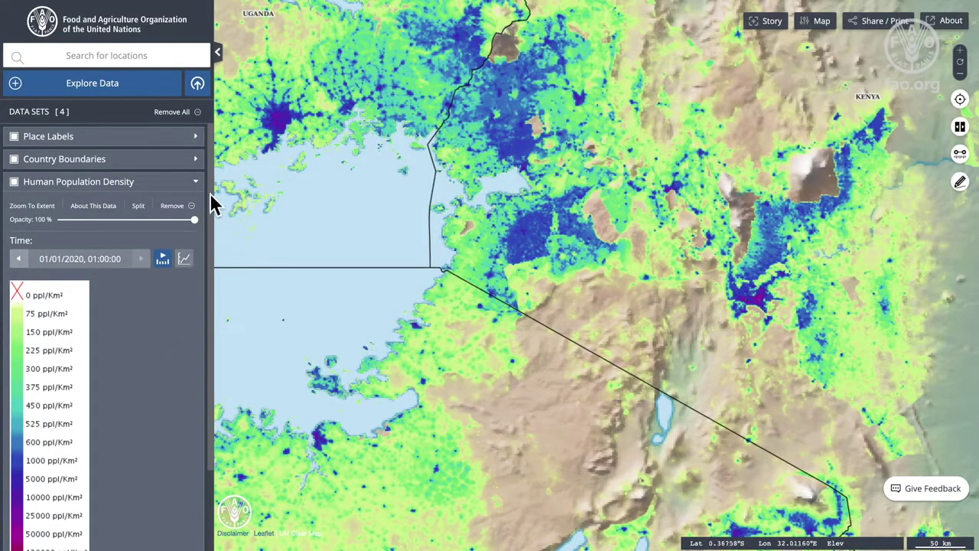
Set the opacity of the Human Population Estimates & Projections copy to 100 %
left_click(195, 184)
left_click(158, 227)
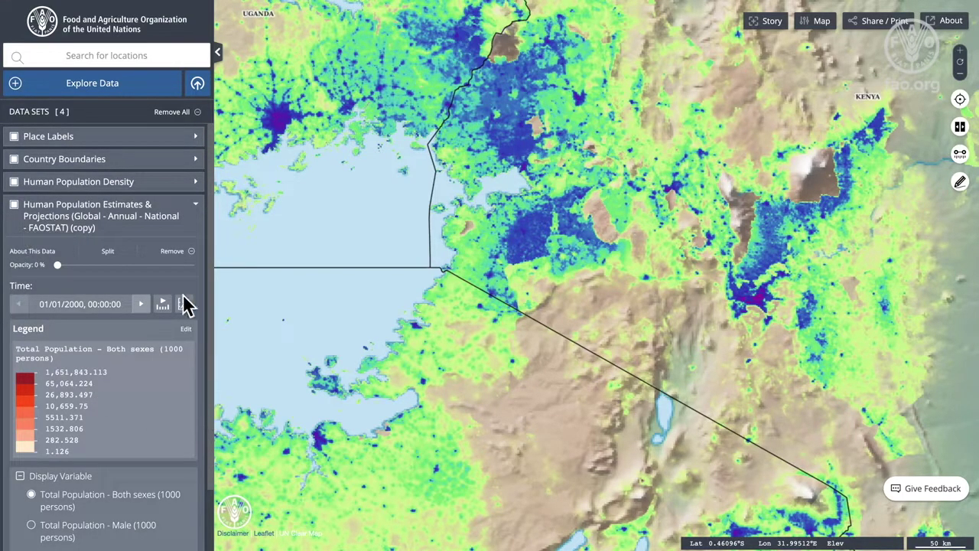
left_click_drag(60, 266, 205, 269)
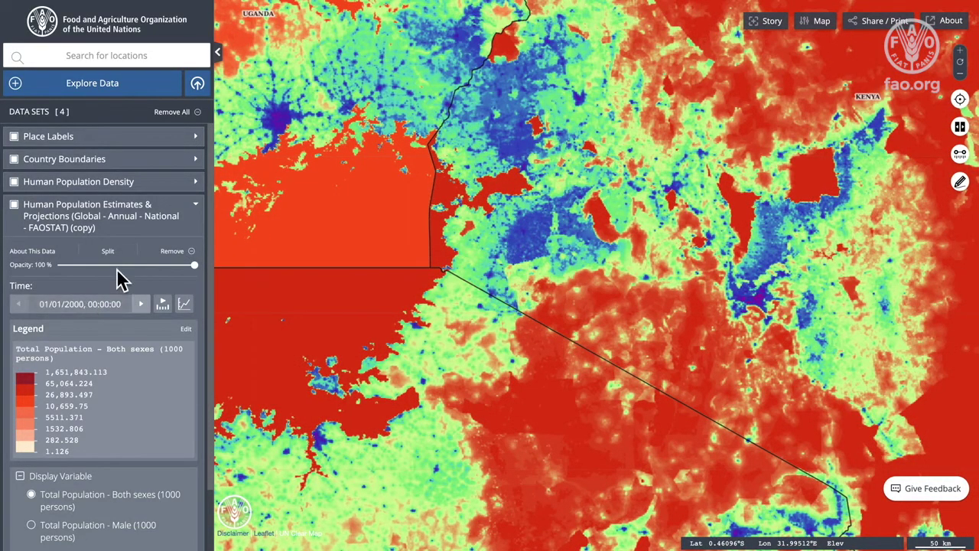
Turn on the split view to compare national population estimates with population density, and shift the divider eastward into Kenya
left_click(960, 128)
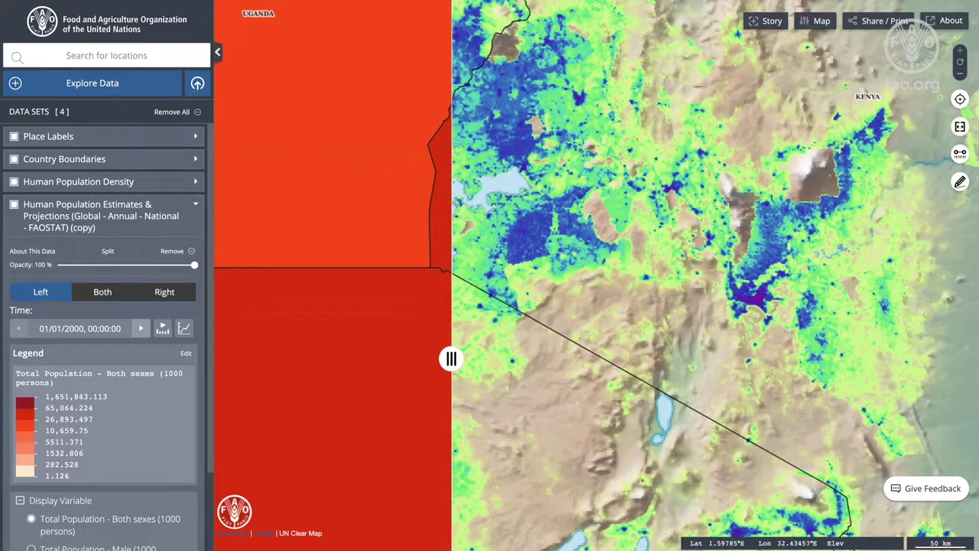
left_click(195, 182)
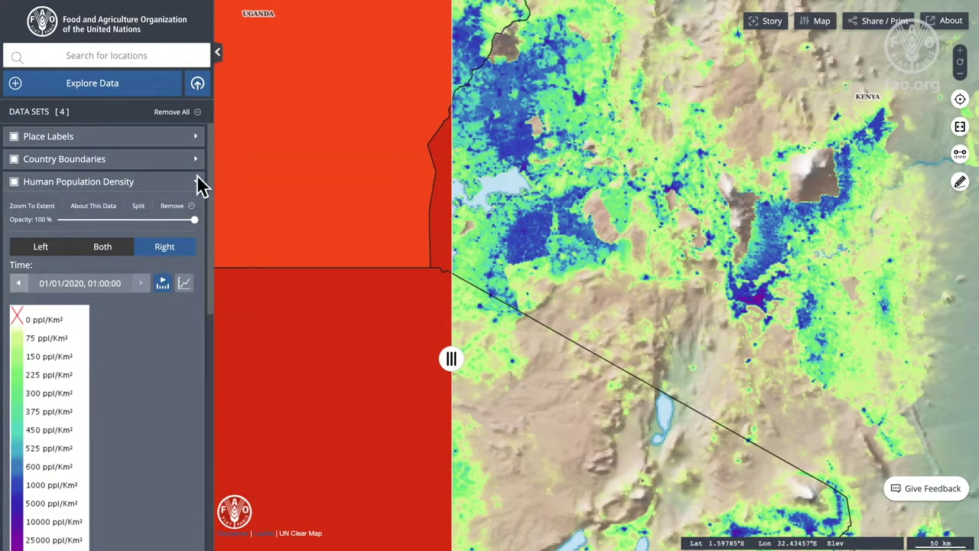
left_click_drag(452, 358, 608, 355)
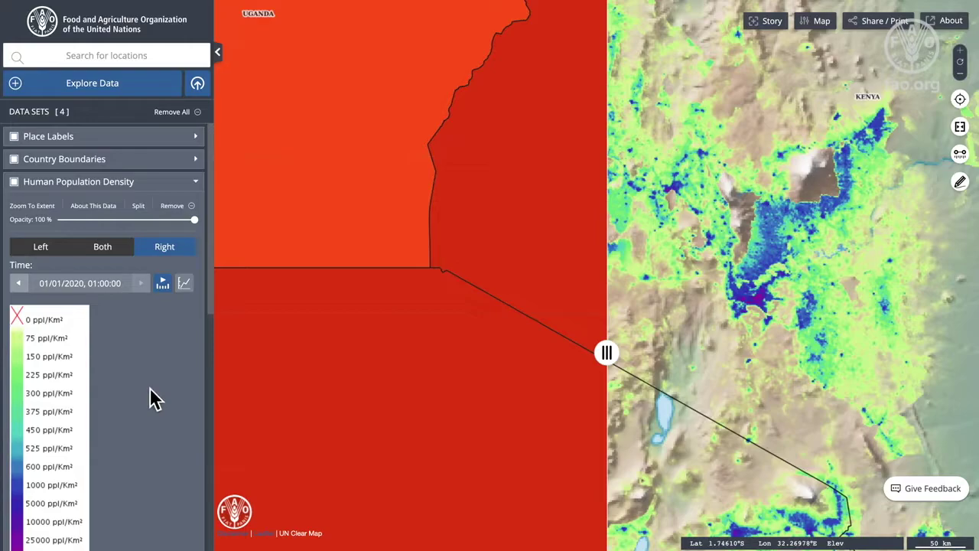
Set the population estimates copy's opacity to 47 % and show Human Population Density on both sides of the split view
scroll(153, 398, "down", 5)
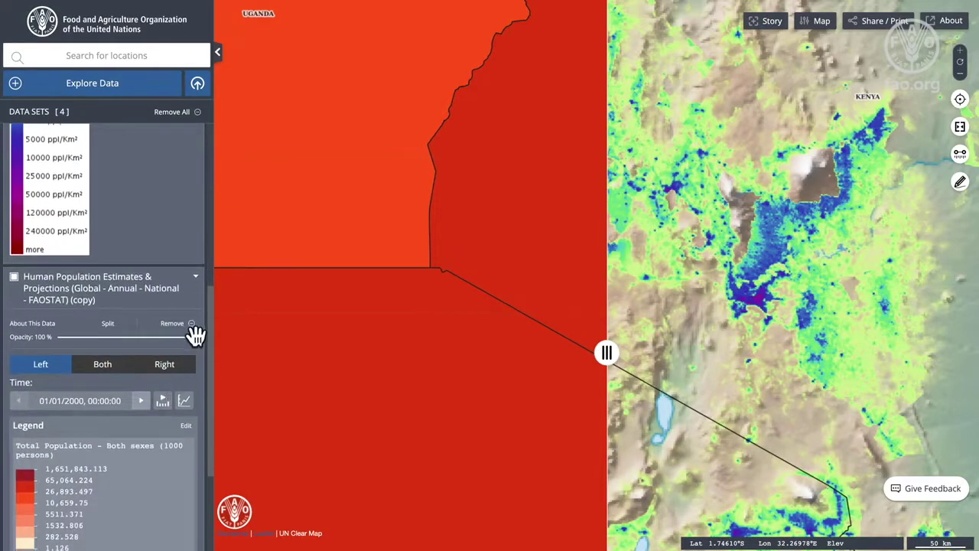
left_click_drag(192, 337, 122, 340)
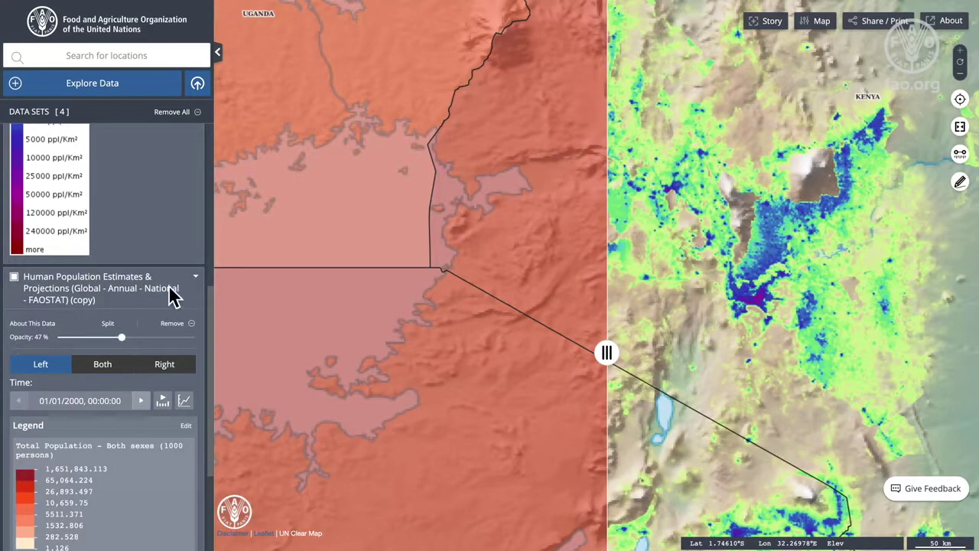
scroll(171, 291, "up", 5)
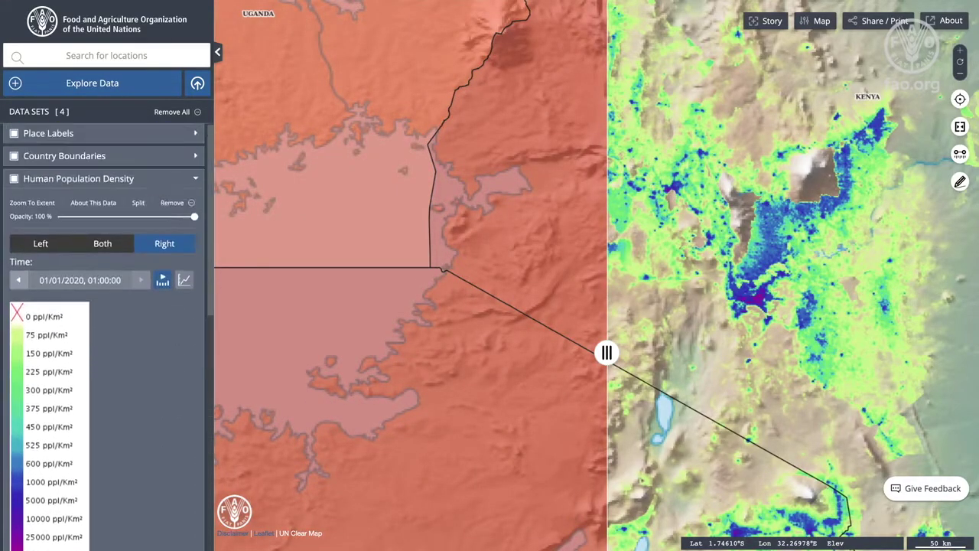
left_click(105, 243)
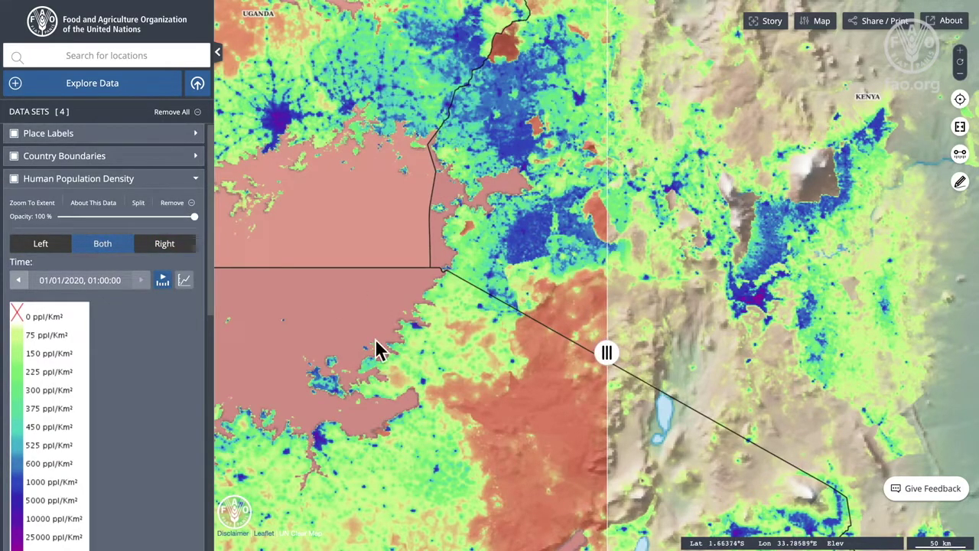
scroll(166, 332, "down", 10)
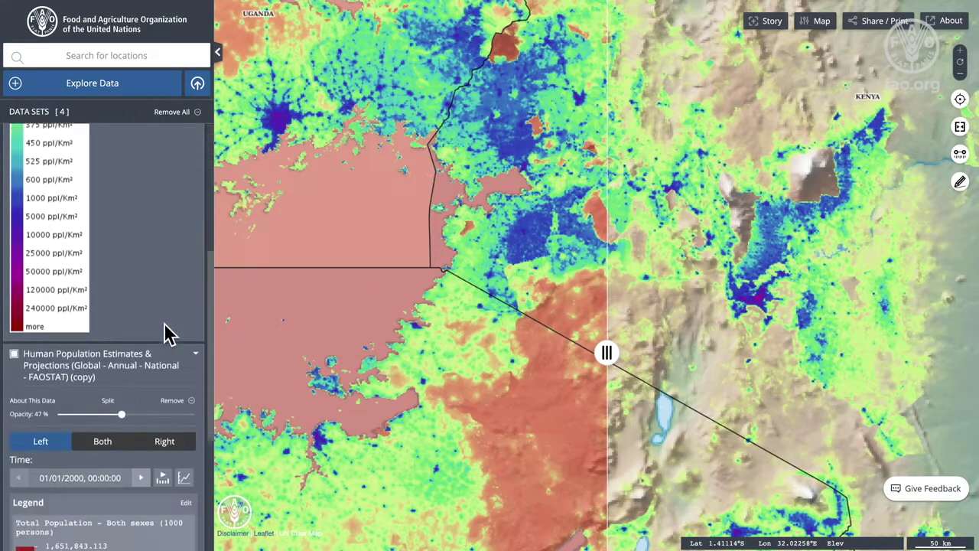
Show the timeline for the Human Population Estimates & Projections copy, switching it off and on again to demonstrate it
left_click(162, 243)
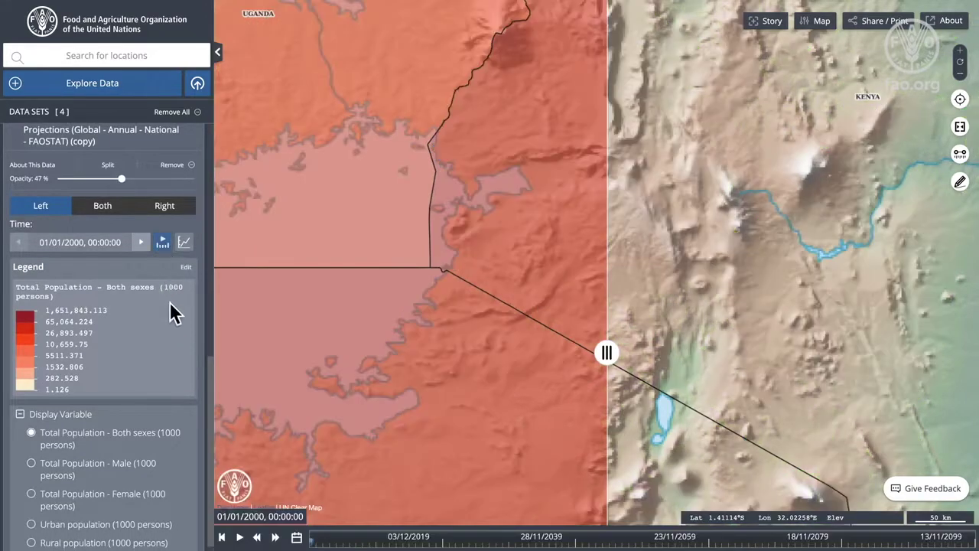
scroll(175, 332, "up", 6)
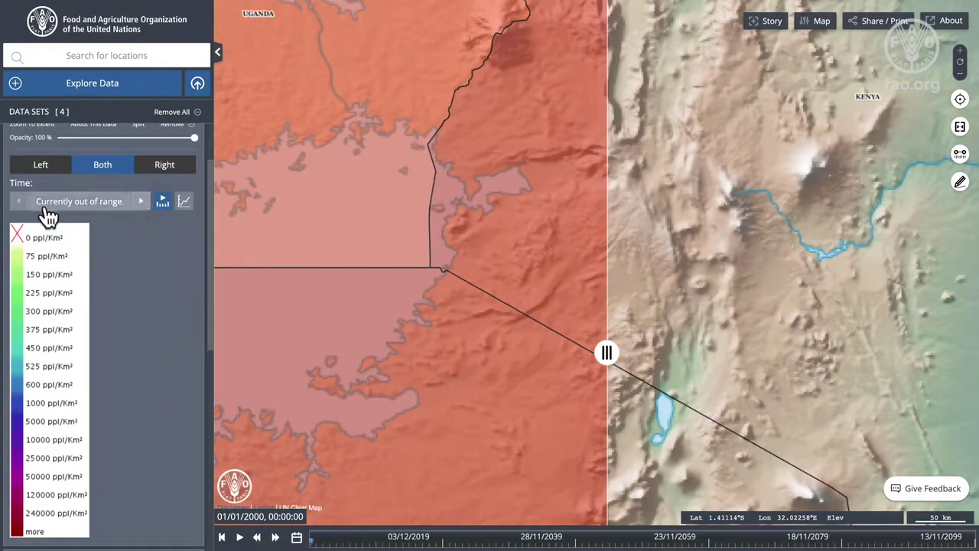
scroll(152, 299, "down", 5)
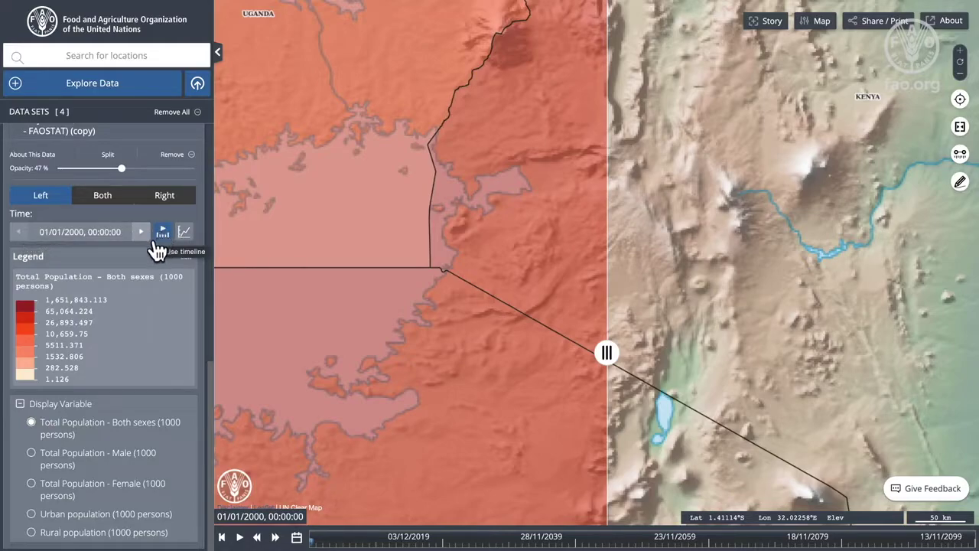
left_click(163, 234)
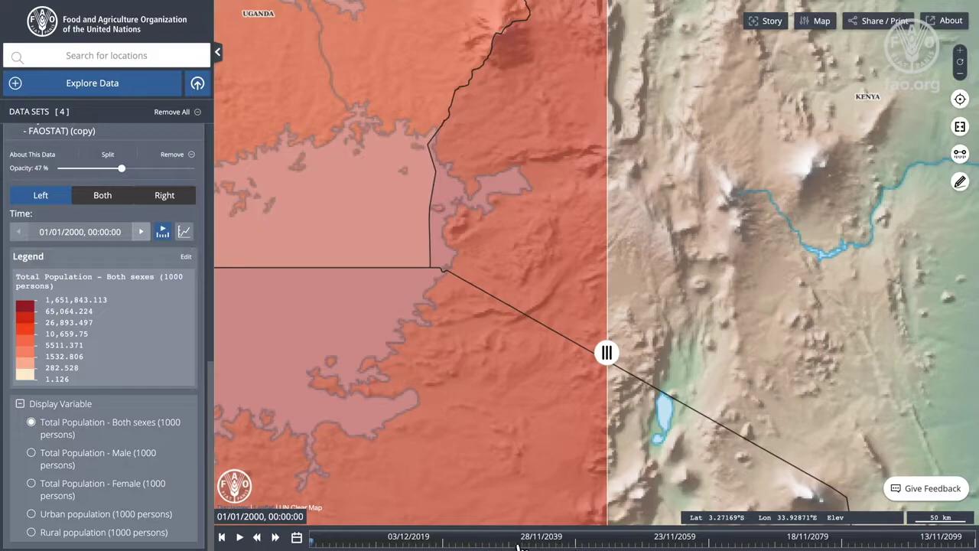
left_click(163, 233)
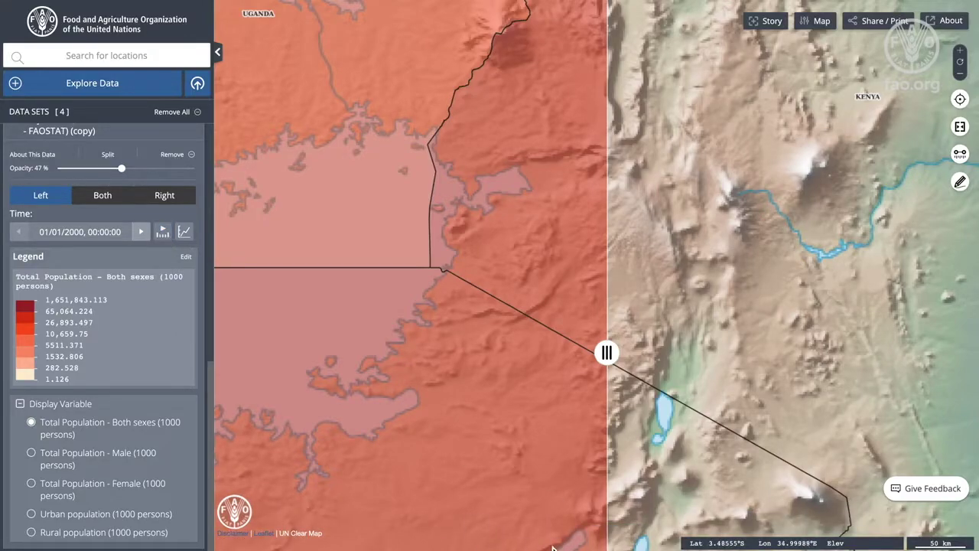
left_click(162, 233)
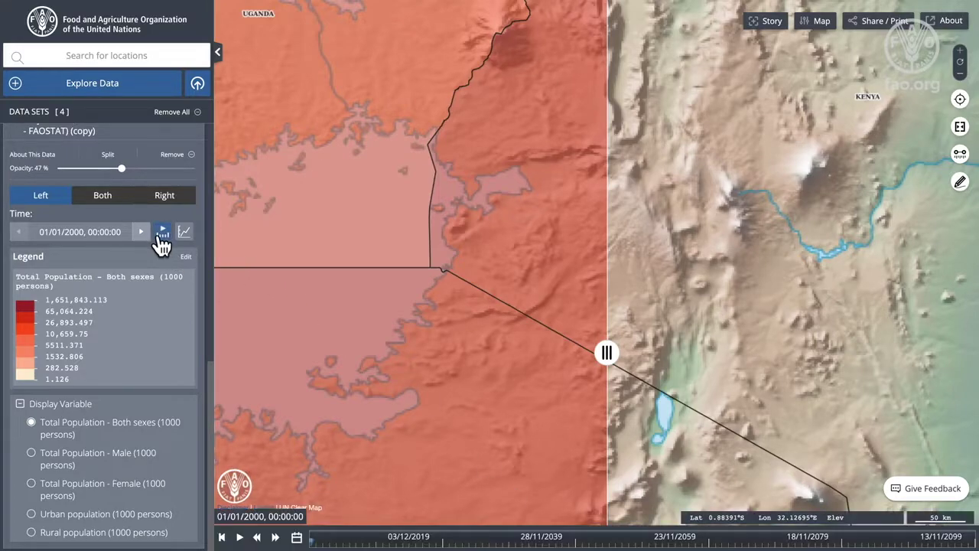
Set the Human Population Density time to 01/01/2000, 01:00:00 and show its dates on the timeline
scroll(166, 276, "up", 1)
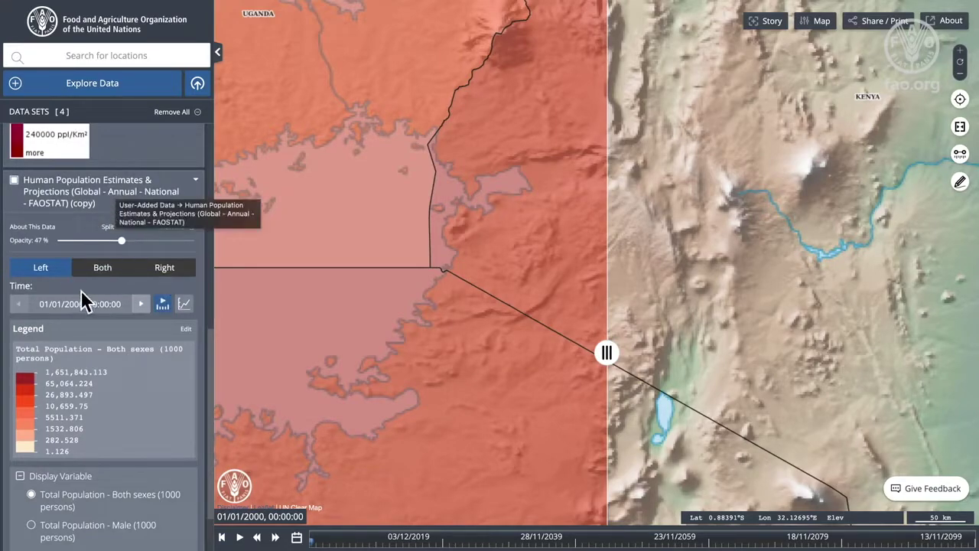
scroll(82, 320, "up", 5)
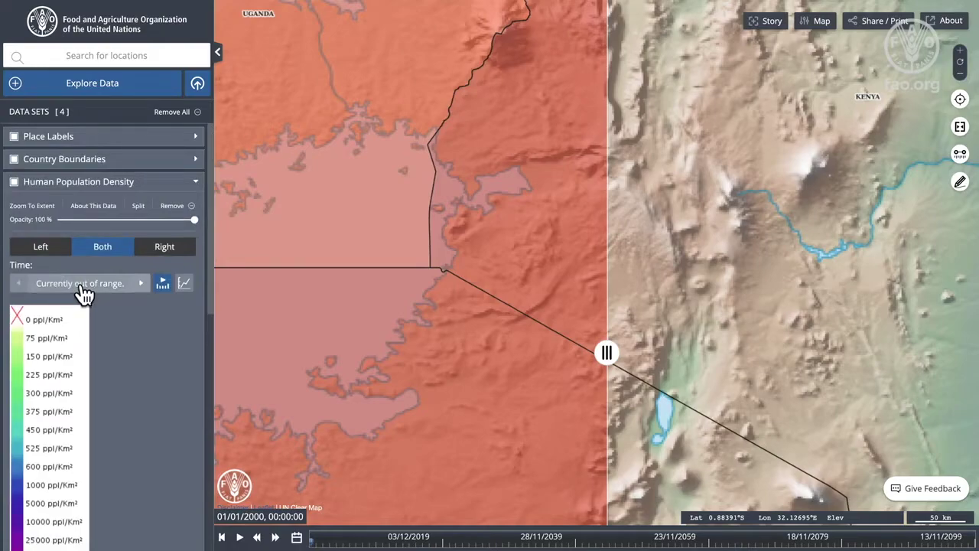
left_click(83, 284)
left_click(88, 316)
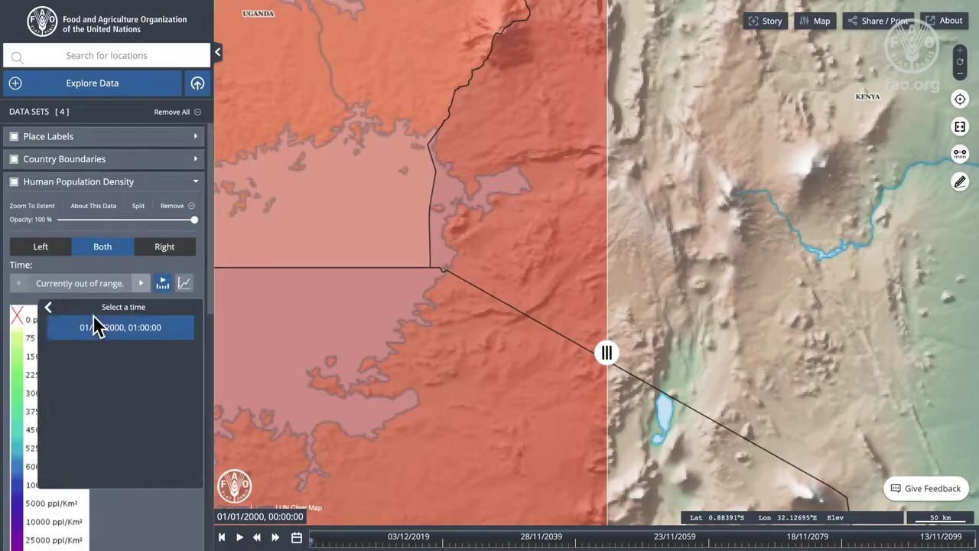
left_click(97, 328)
left_click(163, 283)
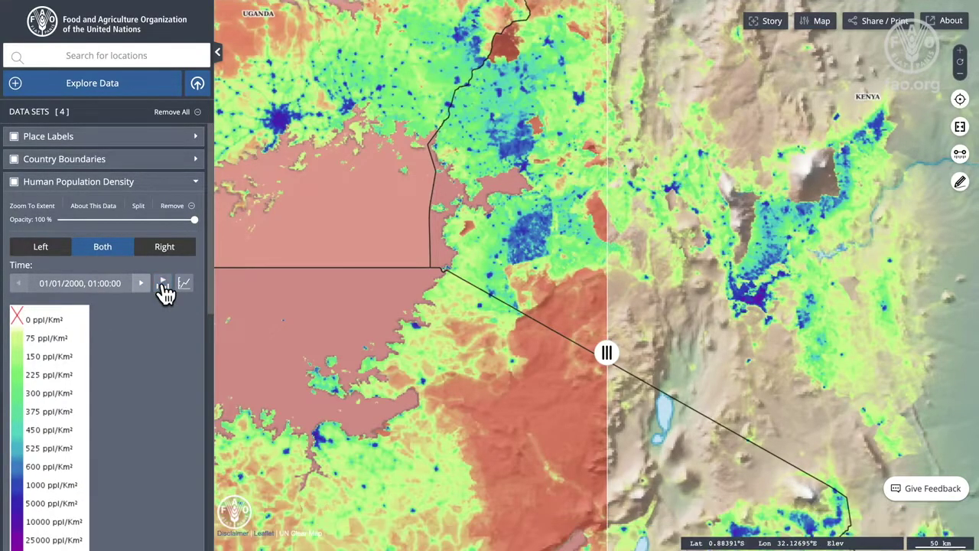
left_click(163, 283)
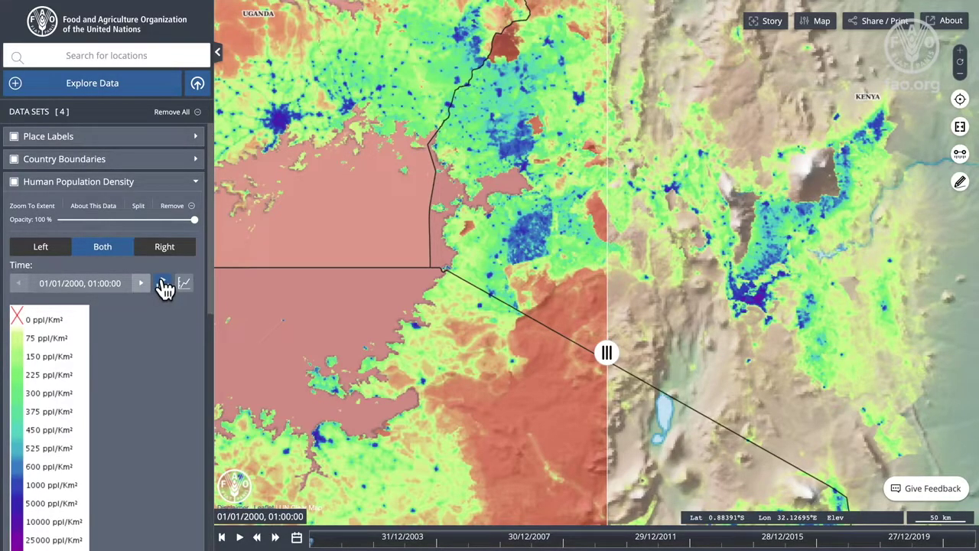
Move the shared timeline to 20/08/2005 and on to 24/08/2013, checking the population estimates copy's time for each date
left_click(489, 541)
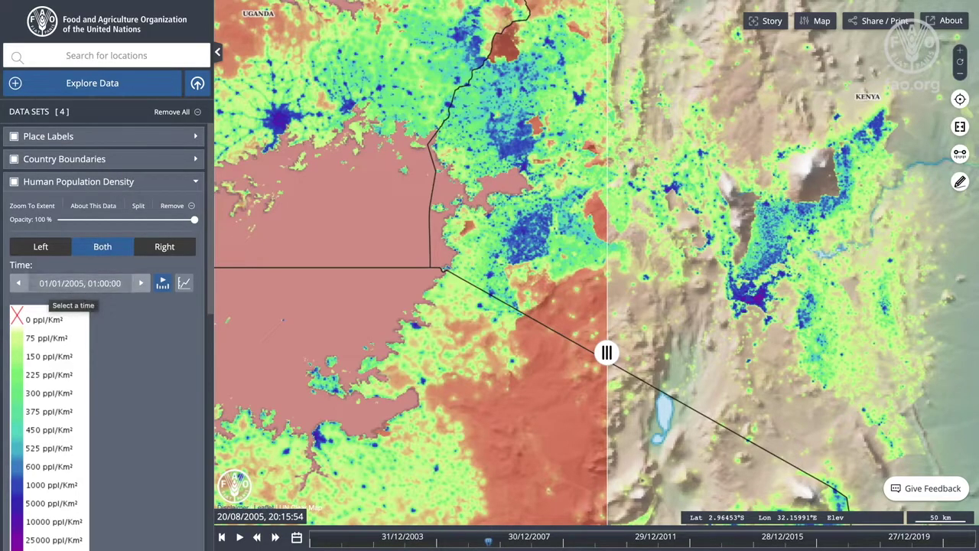
left_click(184, 186)
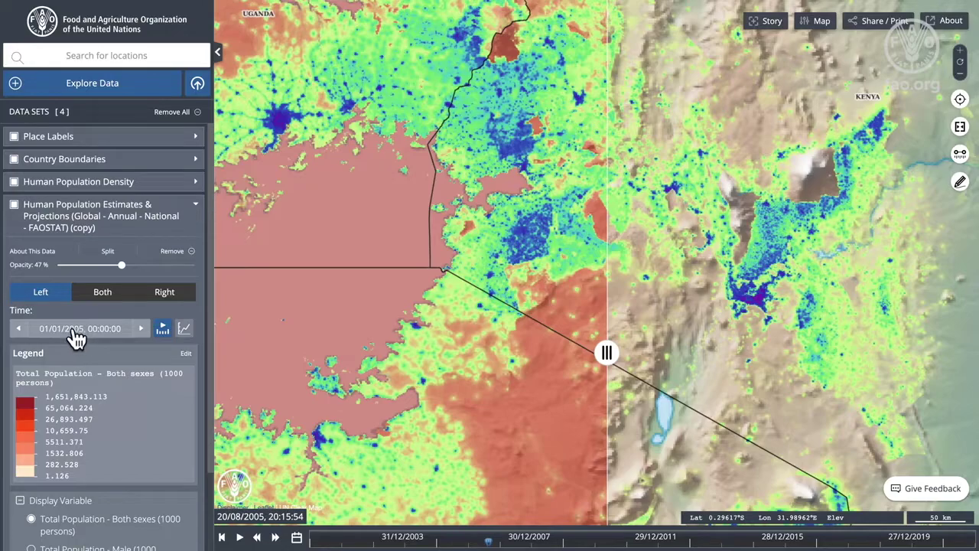
left_click(196, 182)
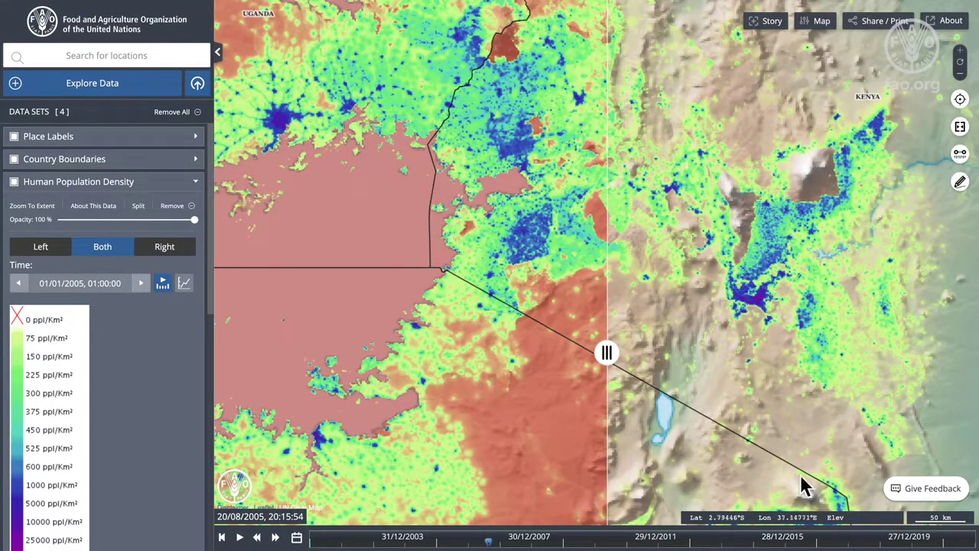
left_click(742, 542)
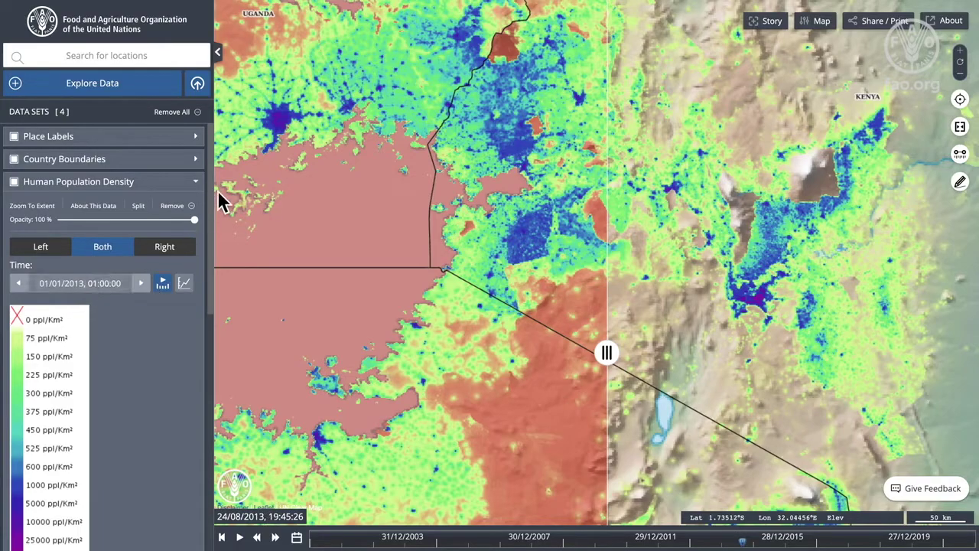
left_click(196, 185)
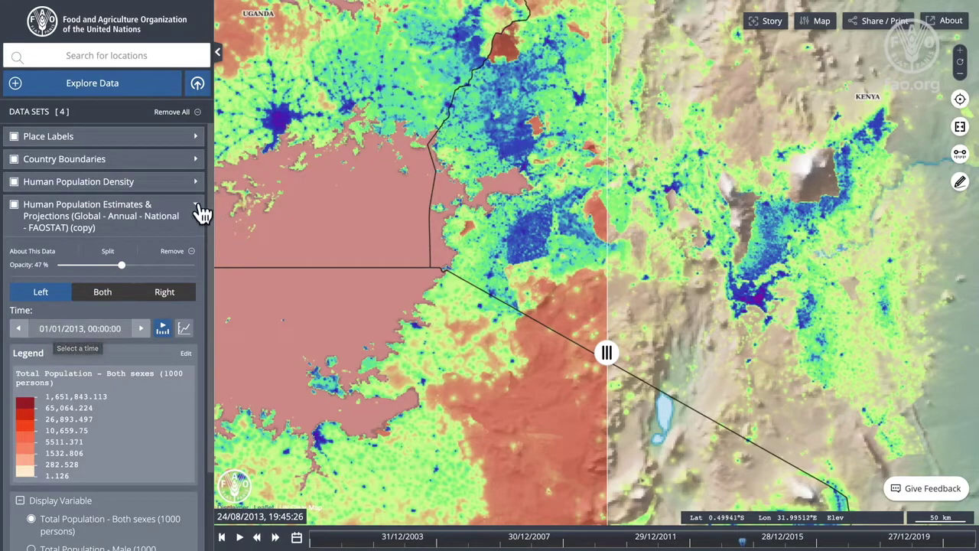
Set the time of the Human Population Estimates & Projections copy to 01/01/2100, 00:00:00 with its timeline turned off
left_click(127, 334)
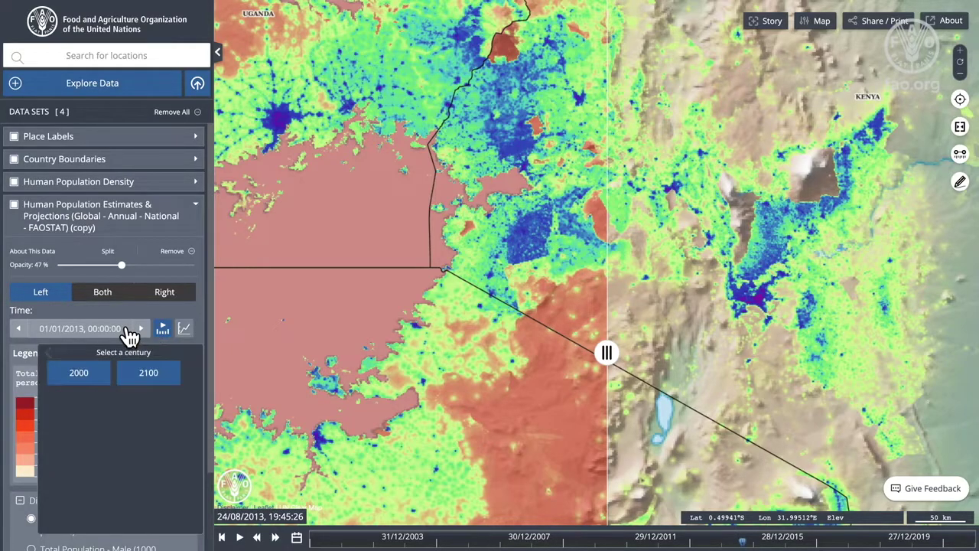
left_click(150, 375)
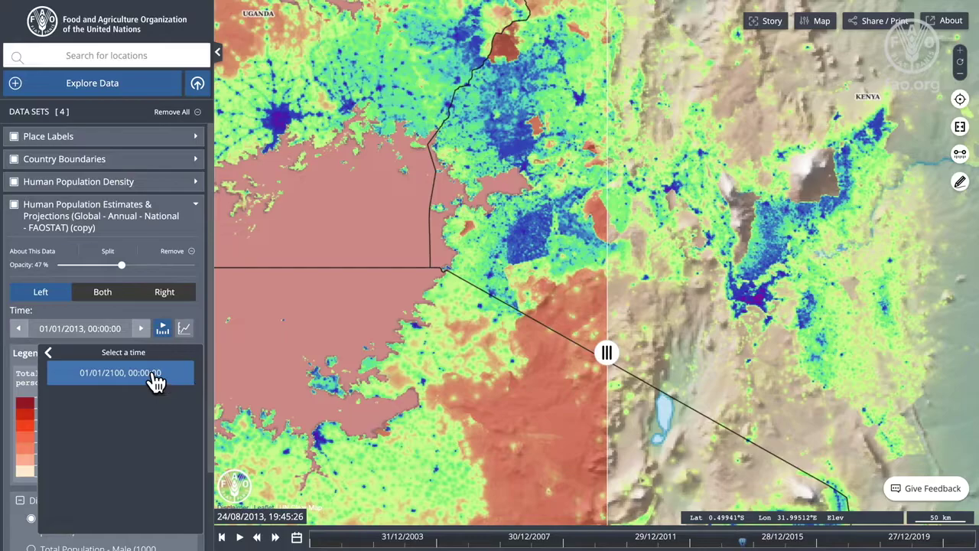
left_click(156, 375)
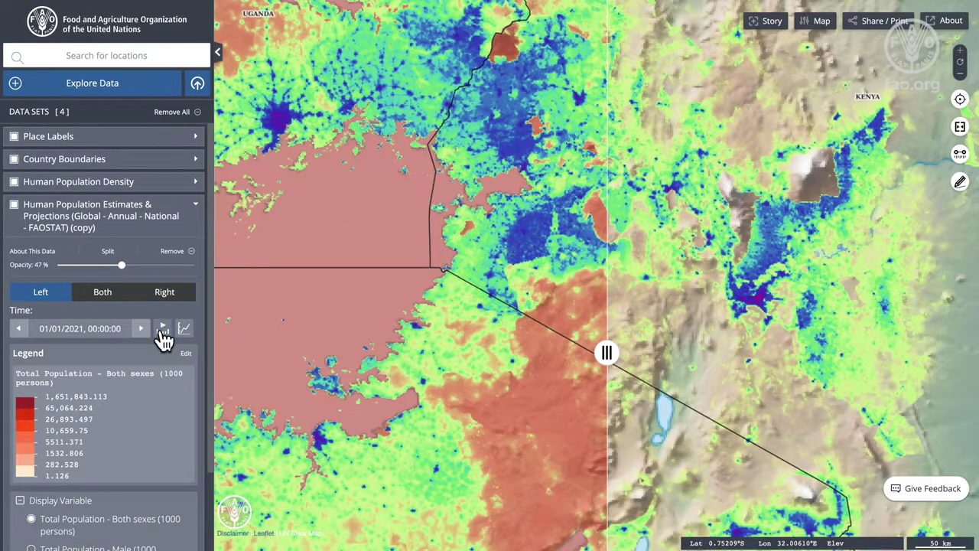
left_click(100, 337)
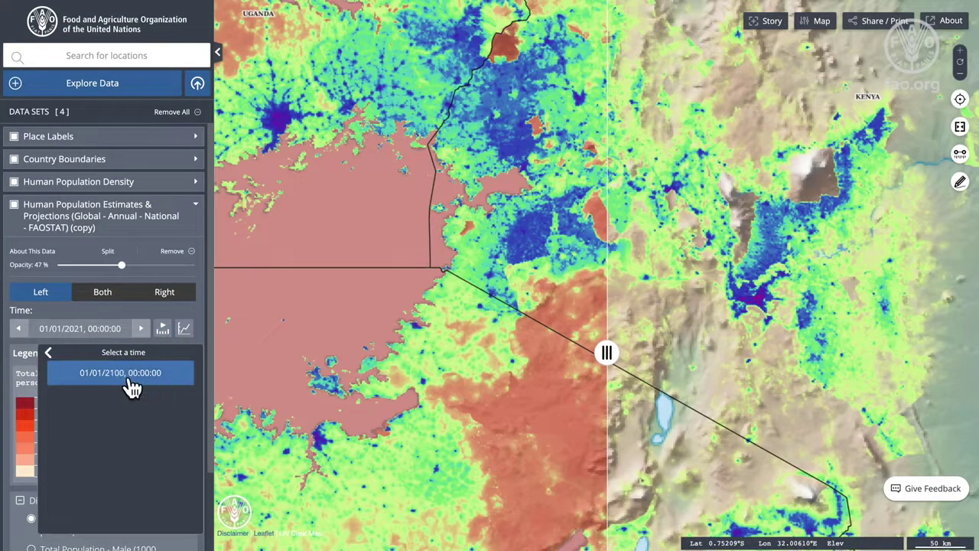
left_click(122, 373)
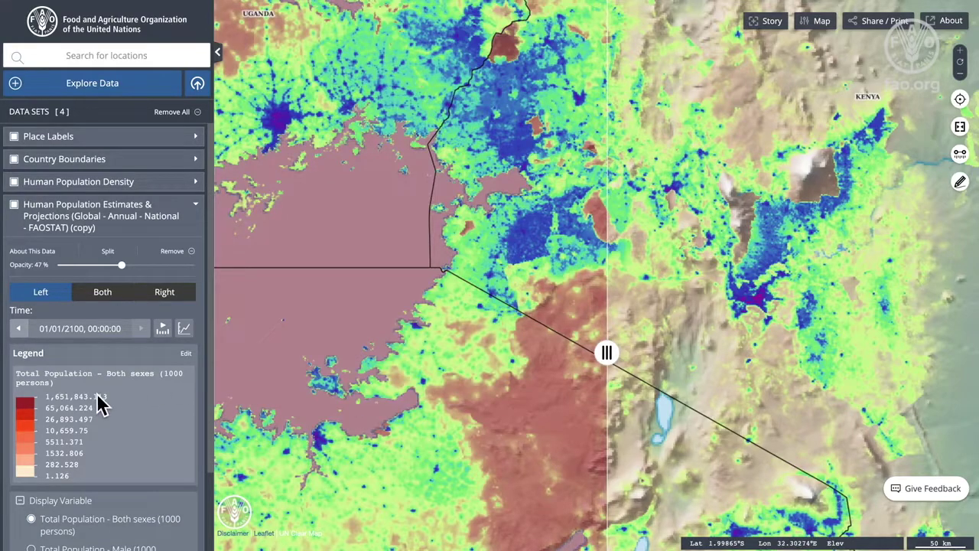
left_click(164, 330)
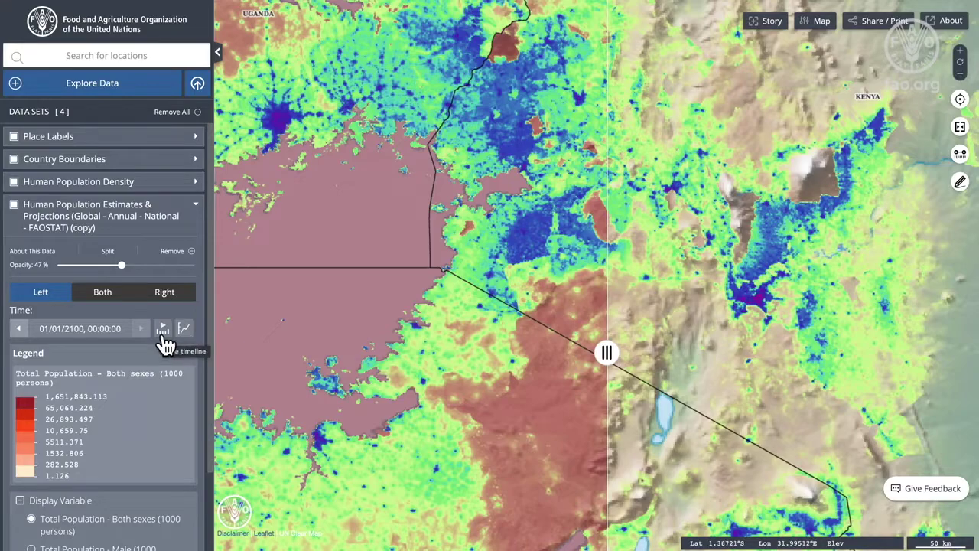